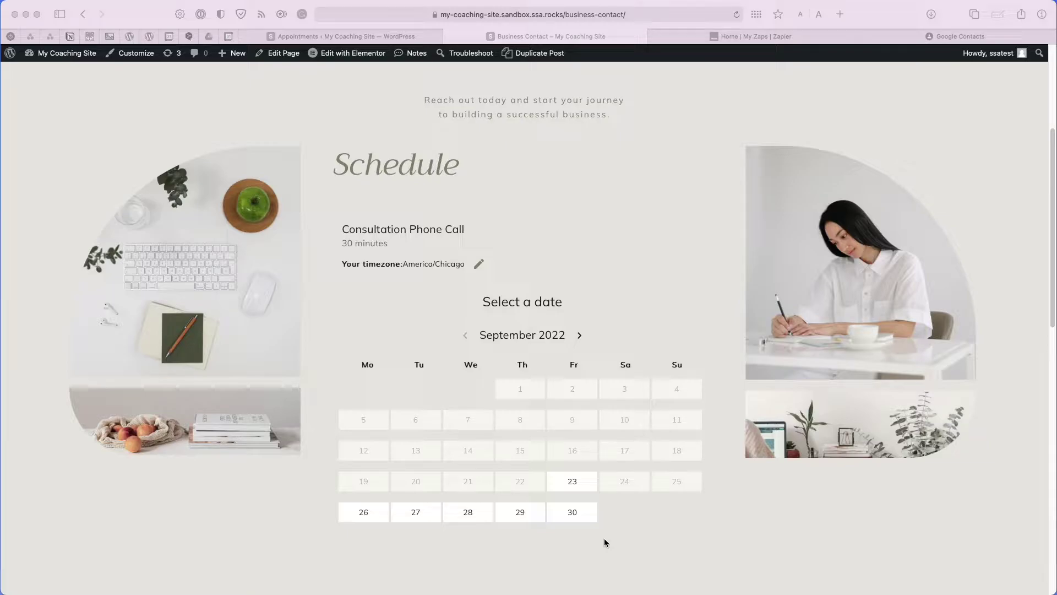
Scroll through the booking calendar on the coaching site's Contact page.
scroll(604, 542, "up", 5)
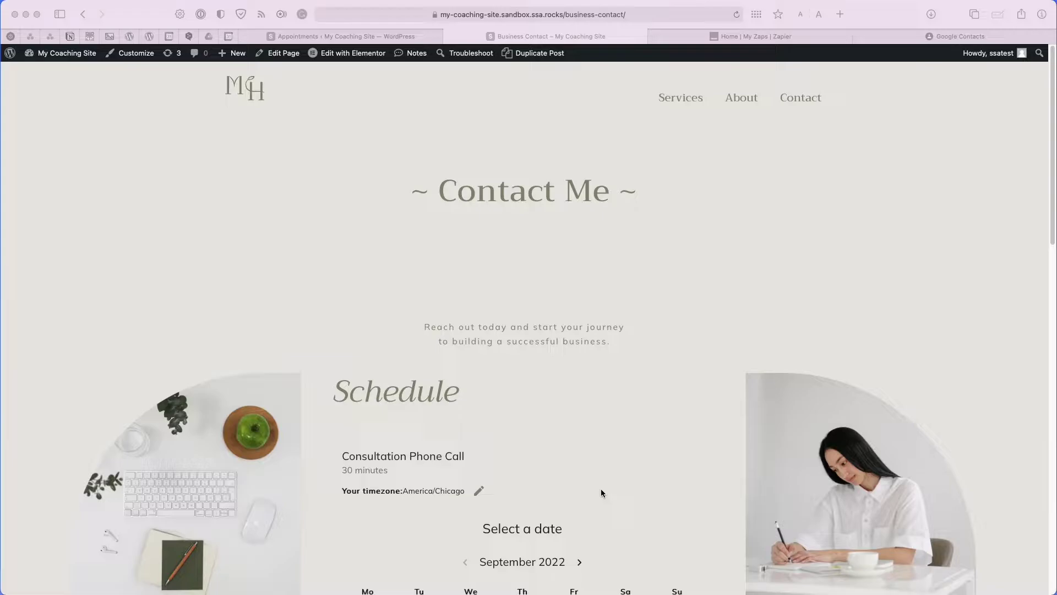
scroll(602, 492, "down", 3)
scroll(601, 490, "down", 2)
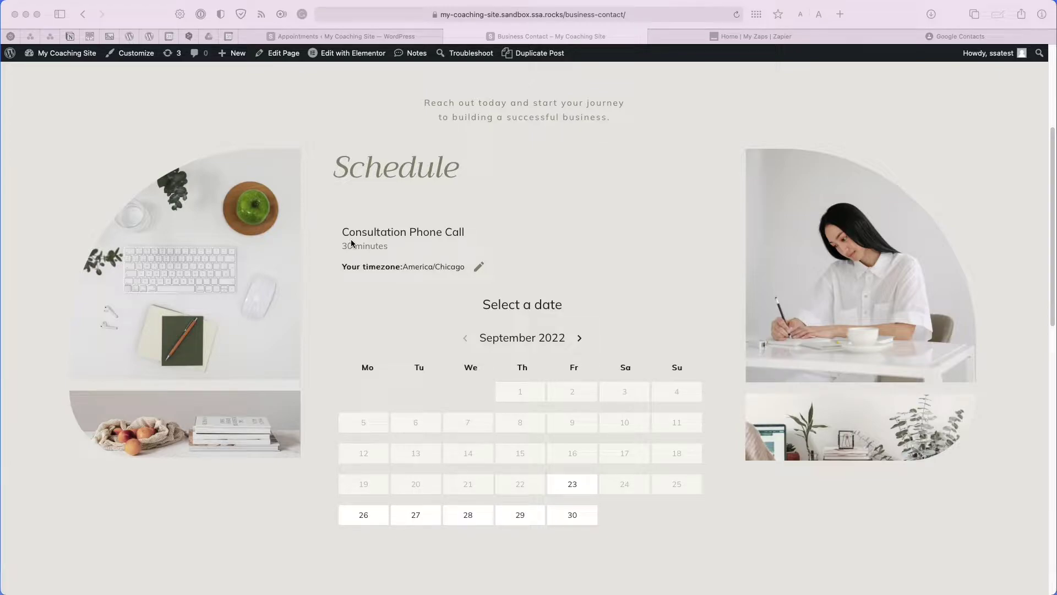
scroll(351, 243, "down", 1)
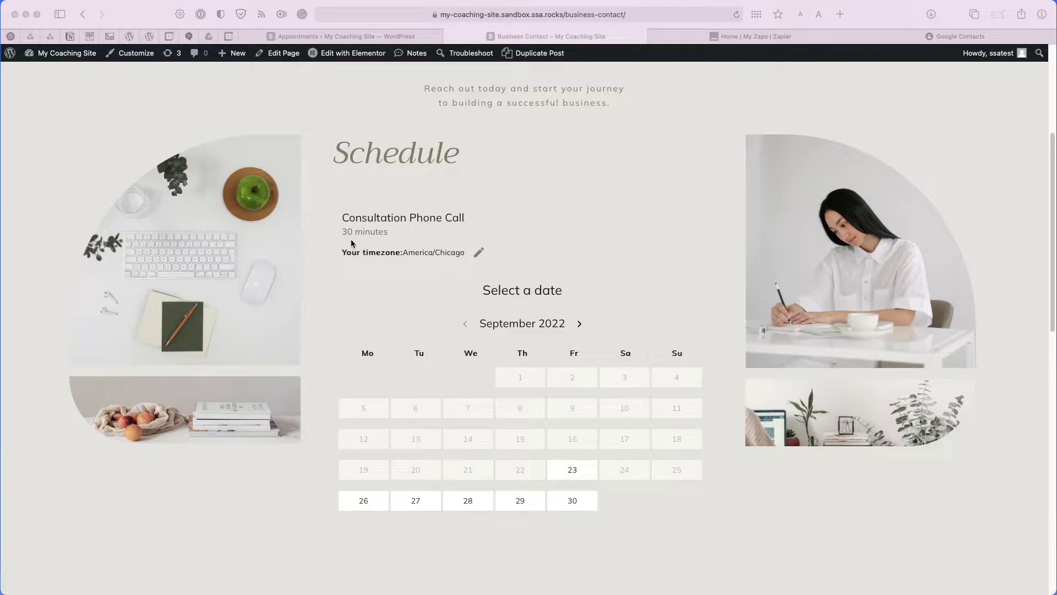
Confirm the 'website' label in Google Contacts is empty, then return to the WordPress Dashboard.
left_click(976, 37)
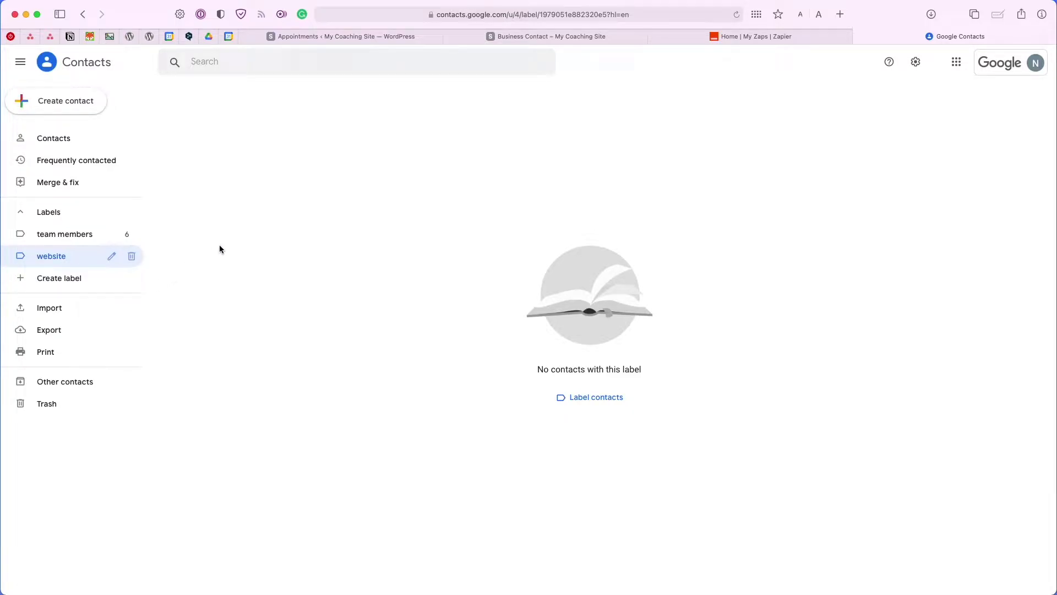
key("super+2")
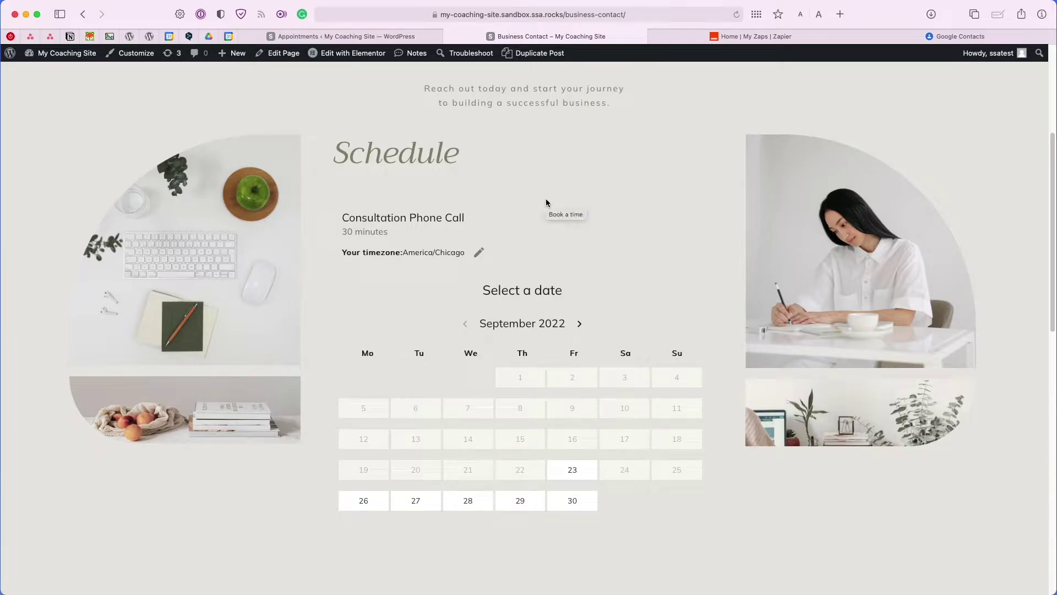
key("super+1")
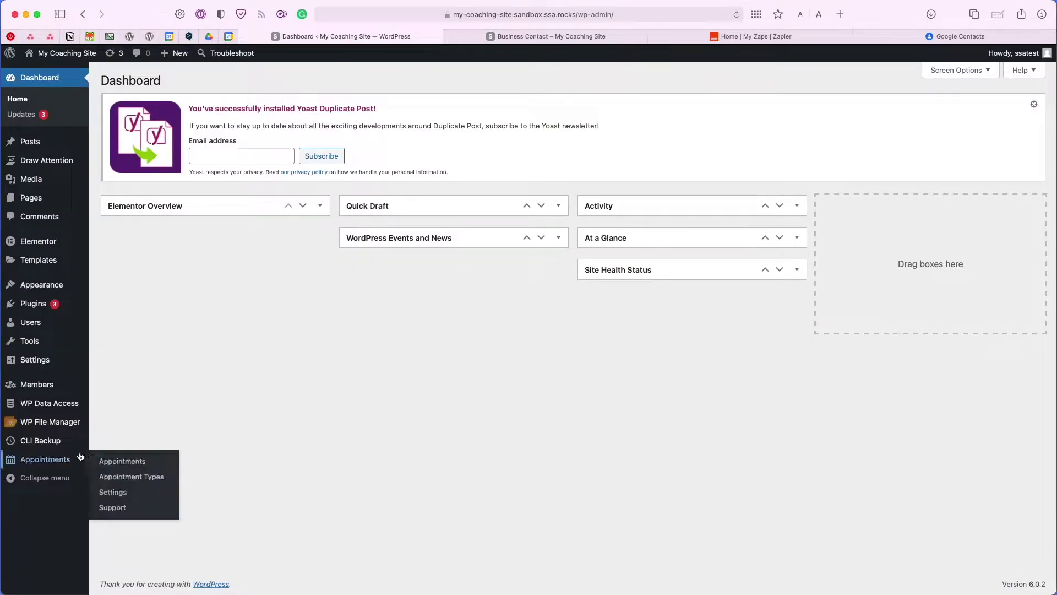
Switch on Webhooks in Simply Schedule Appointments settings and open the Webhooks editor.
left_click(66, 465)
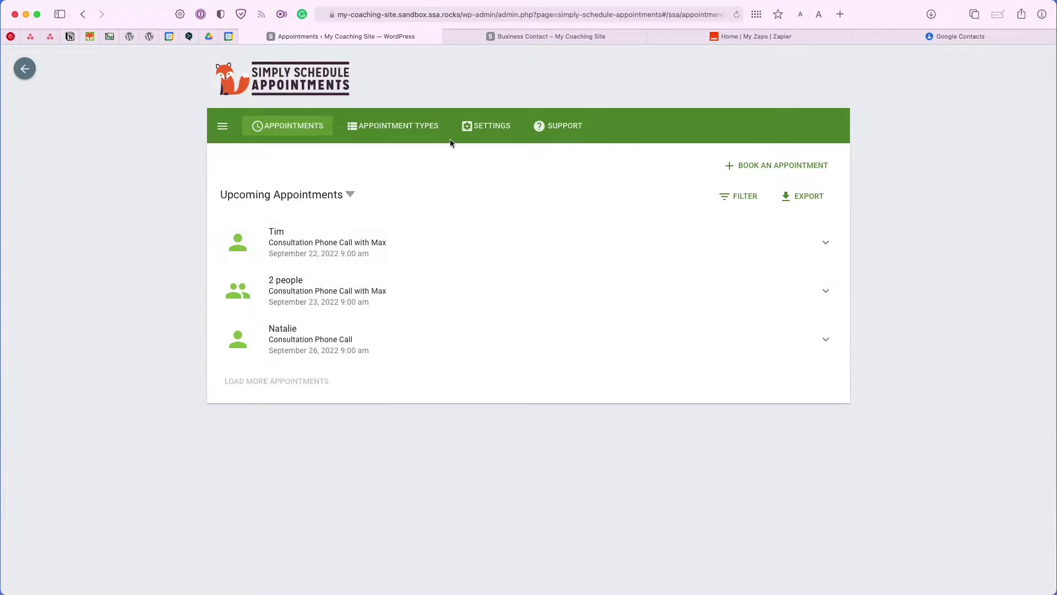
left_click(468, 136)
scroll(543, 246, "down", 10)
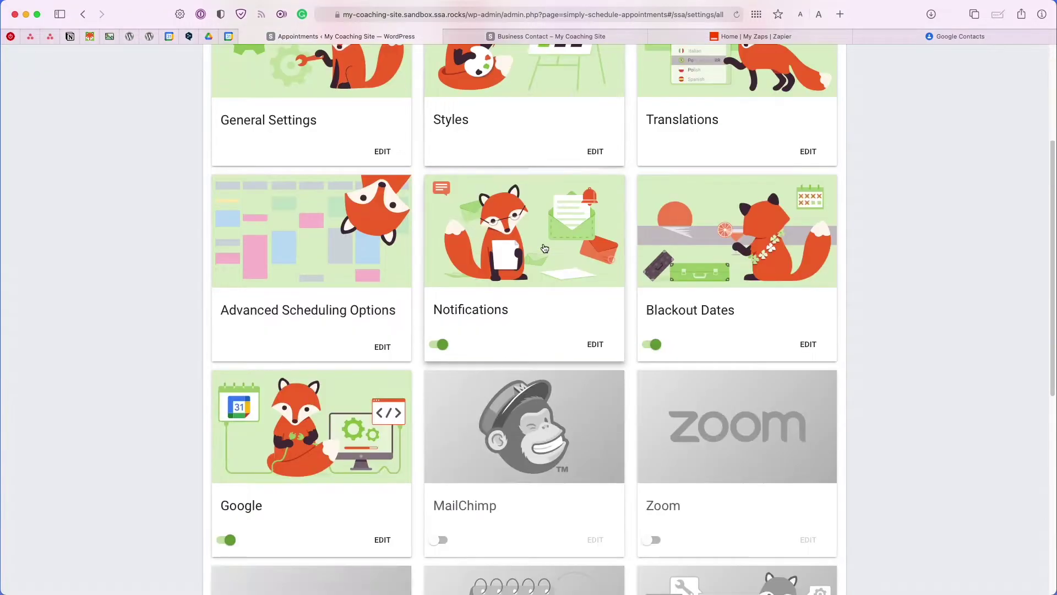
scroll(543, 243, "down", 4)
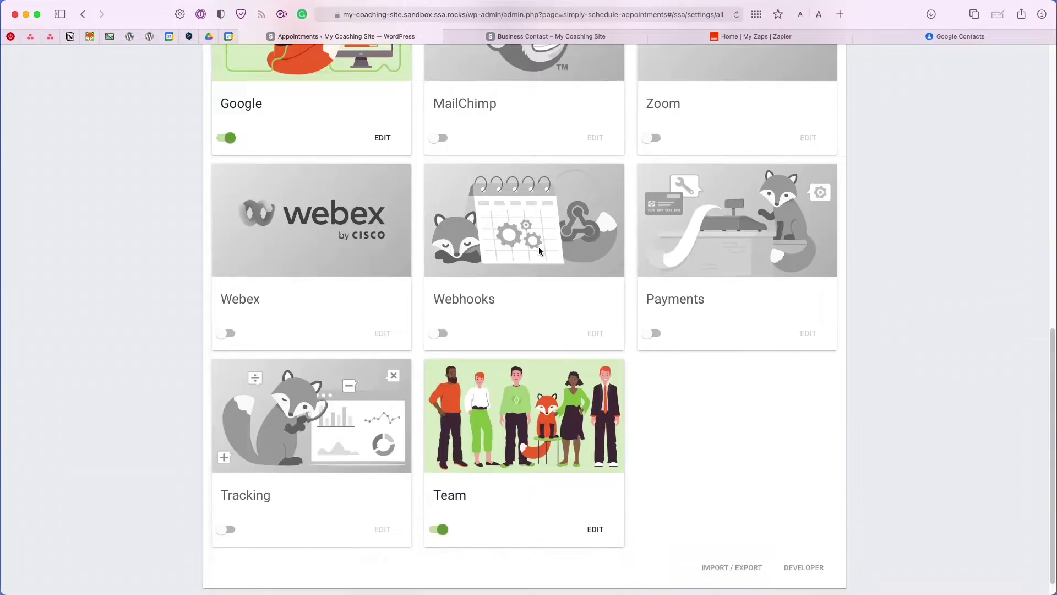
left_click(442, 334)
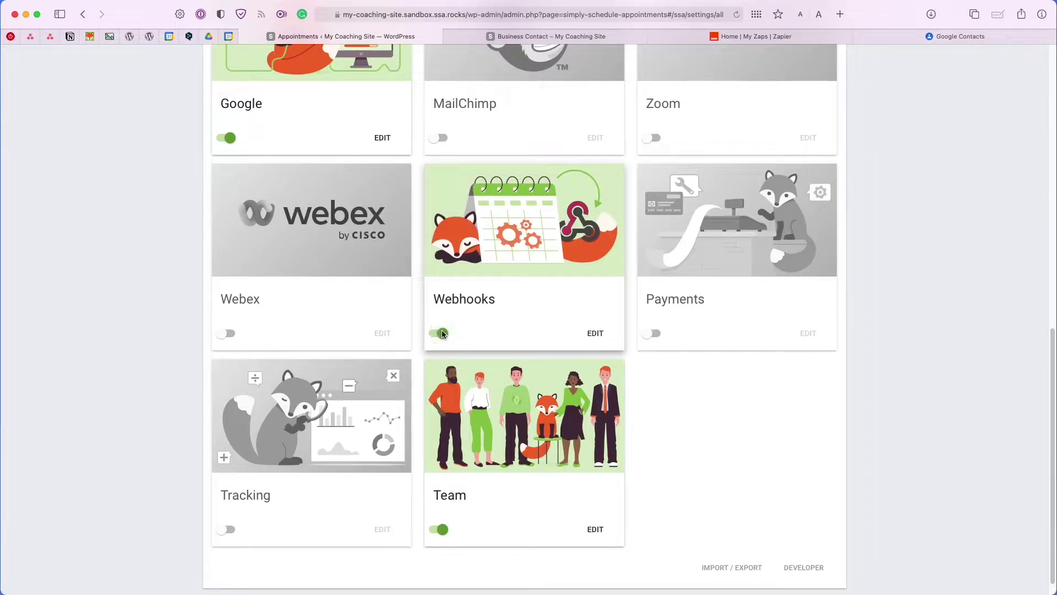
left_click(591, 337)
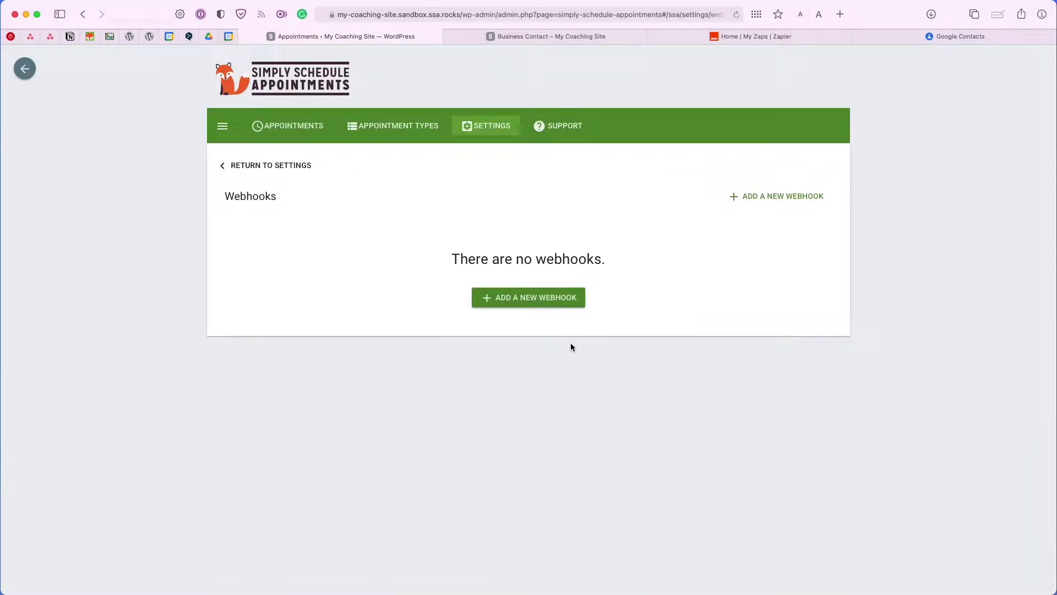
Add a new webhook named 'Send User Info to Google Contacts'.
left_click(515, 309)
left_click(381, 182)
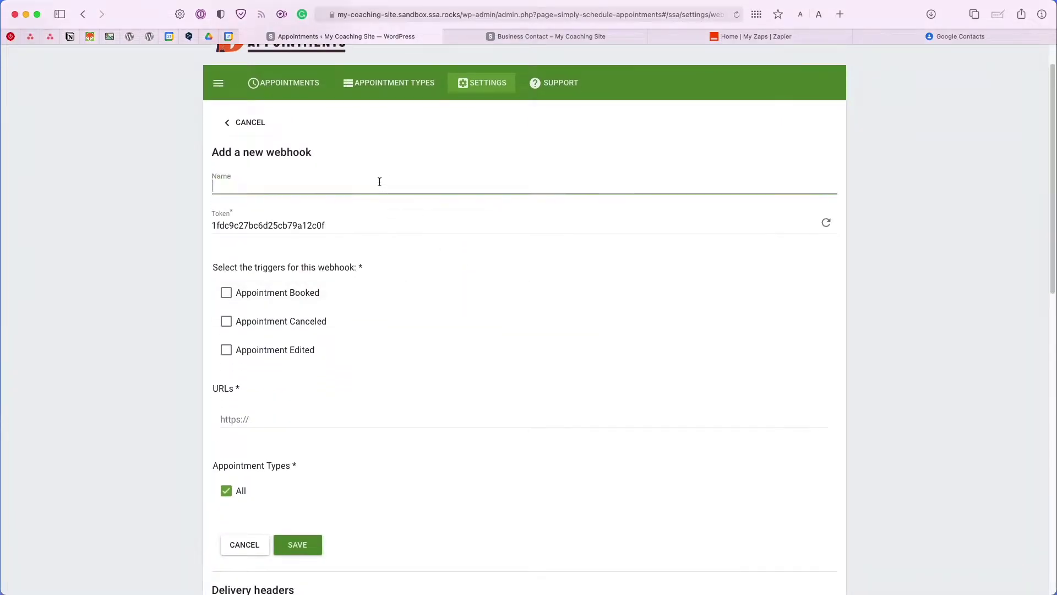
type("Send User Info to Google Contacts")
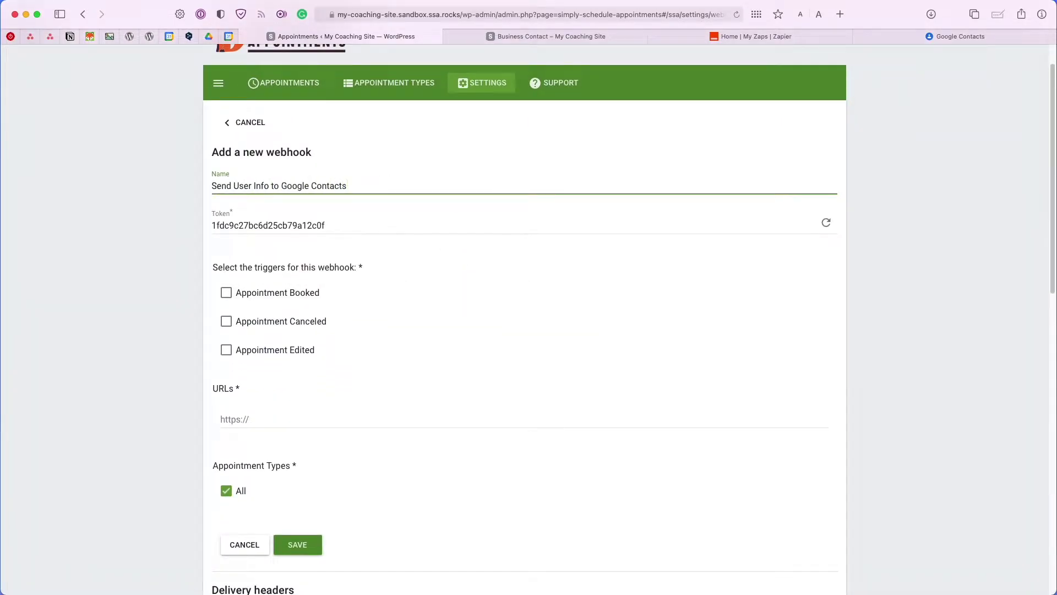
scroll(371, 227, "down", 2)
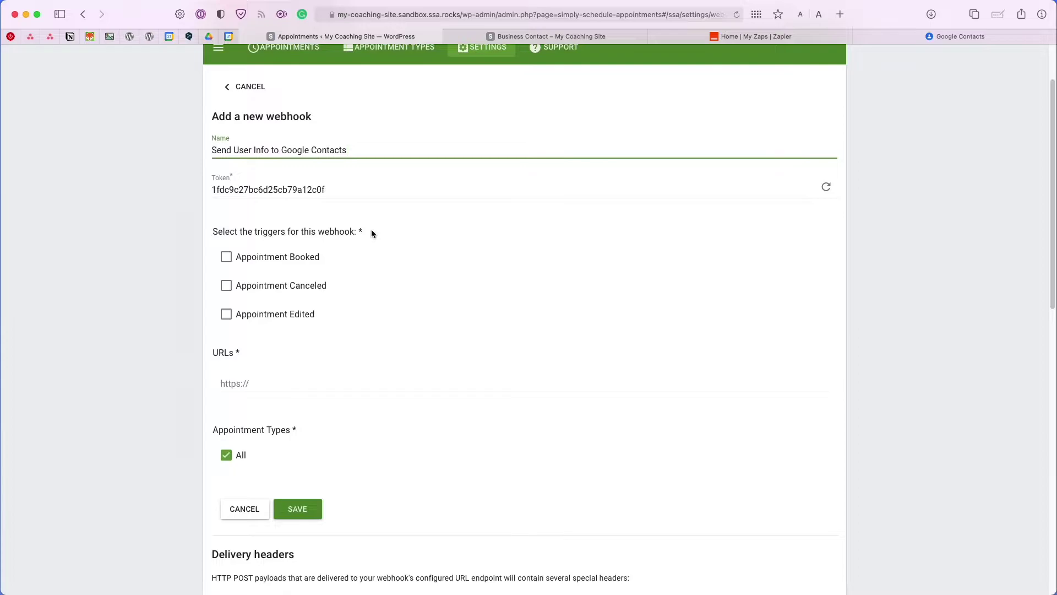
Fire the webhook on Appointment Booked for Consultation Phone Call appointments only.
left_click(248, 264)
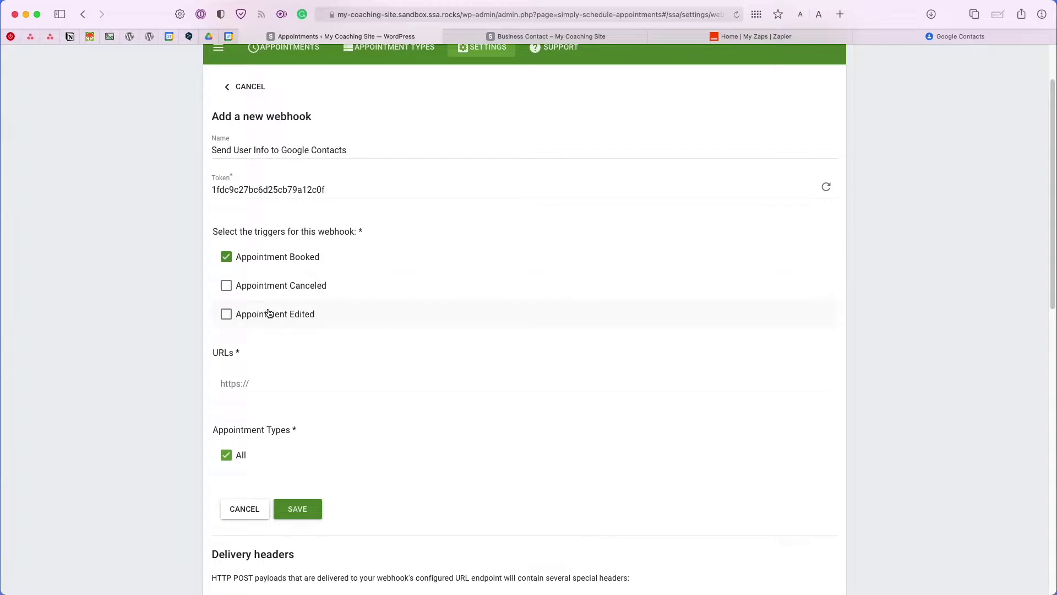
scroll(268, 314, "down", 1)
left_click(229, 423)
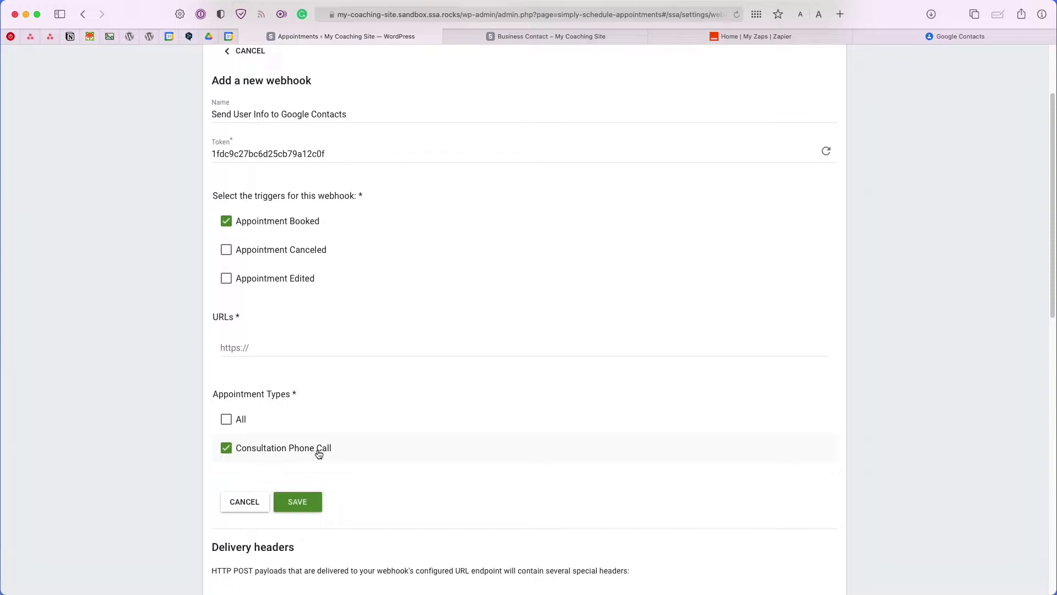
scroll(406, 408, "up", 1)
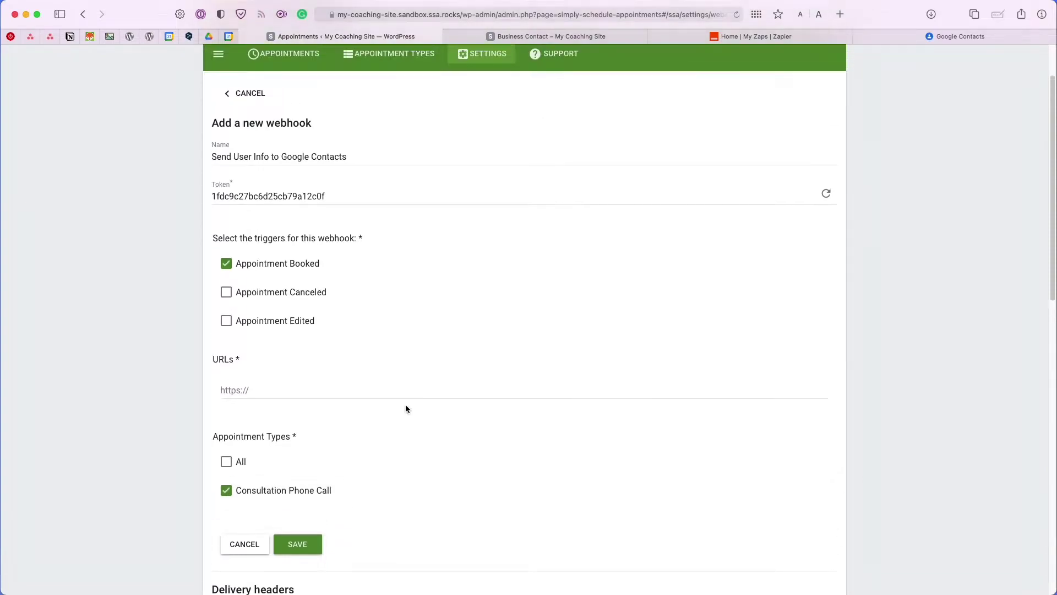
scroll(407, 408, "up", 1)
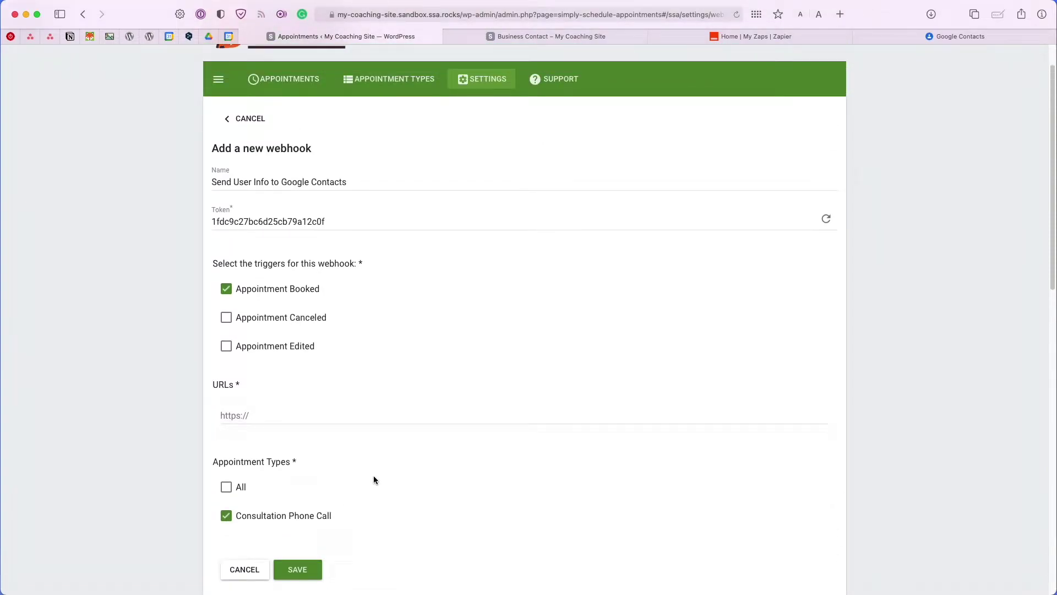
left_click(293, 410)
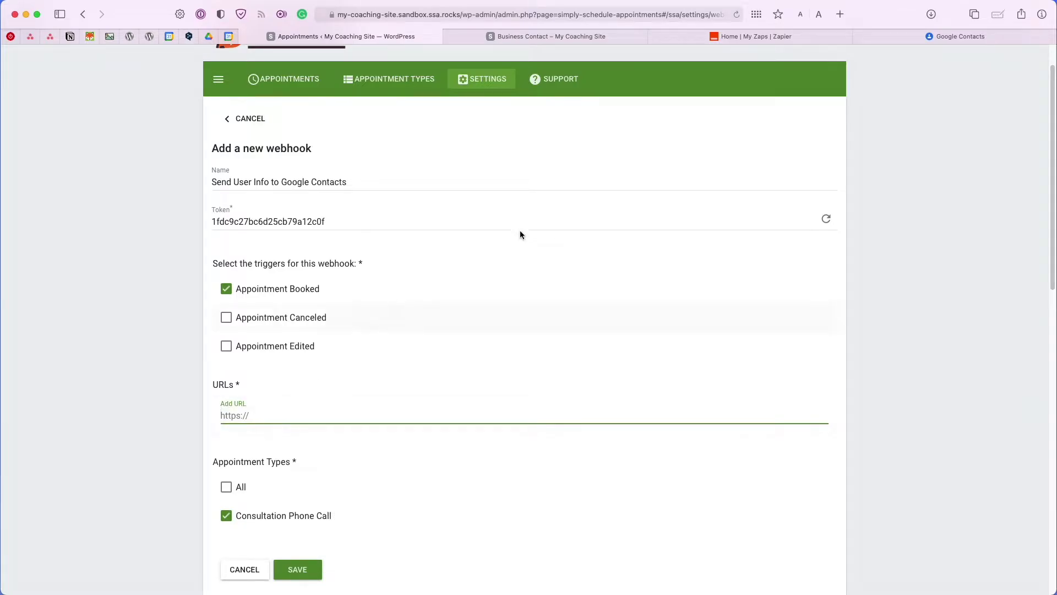
left_click(702, 34)
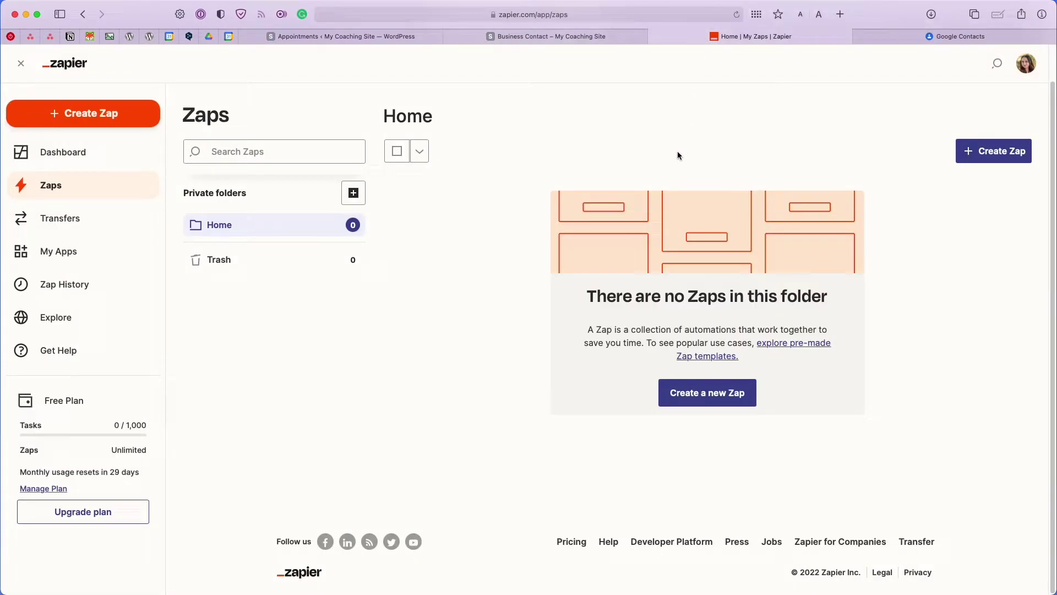
Create a Zap with a Webhooks by Zapier Catch Hook trigger and copy its webhook URL.
left_click(149, 109)
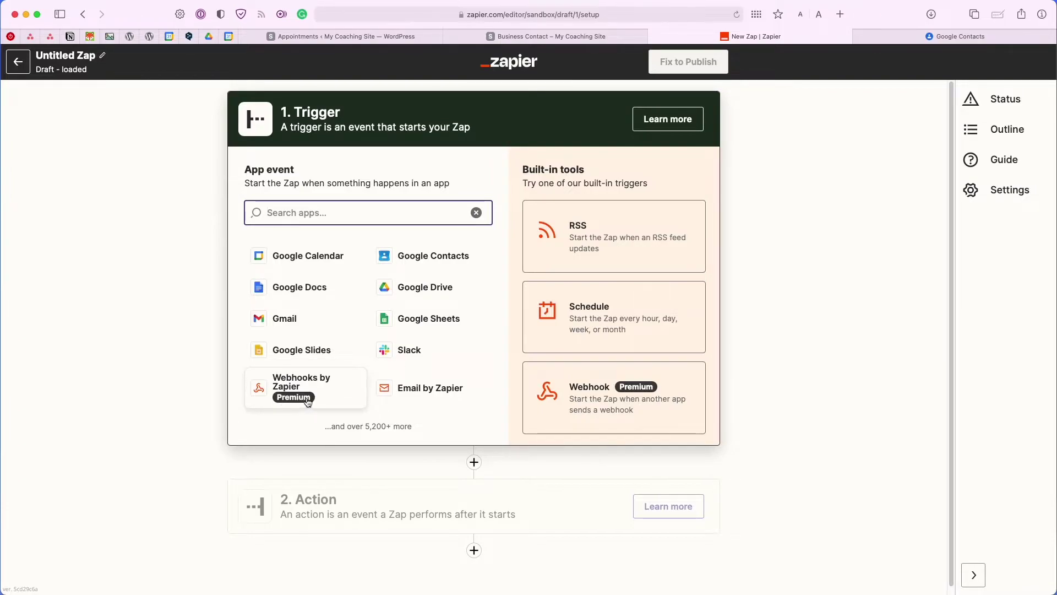
left_click(337, 392)
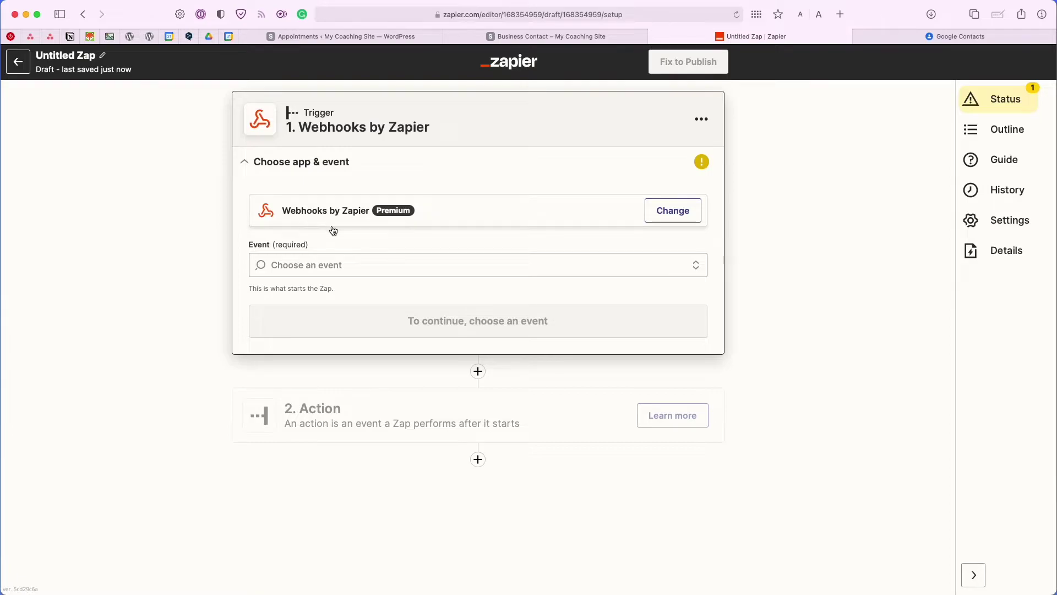
left_click(336, 264)
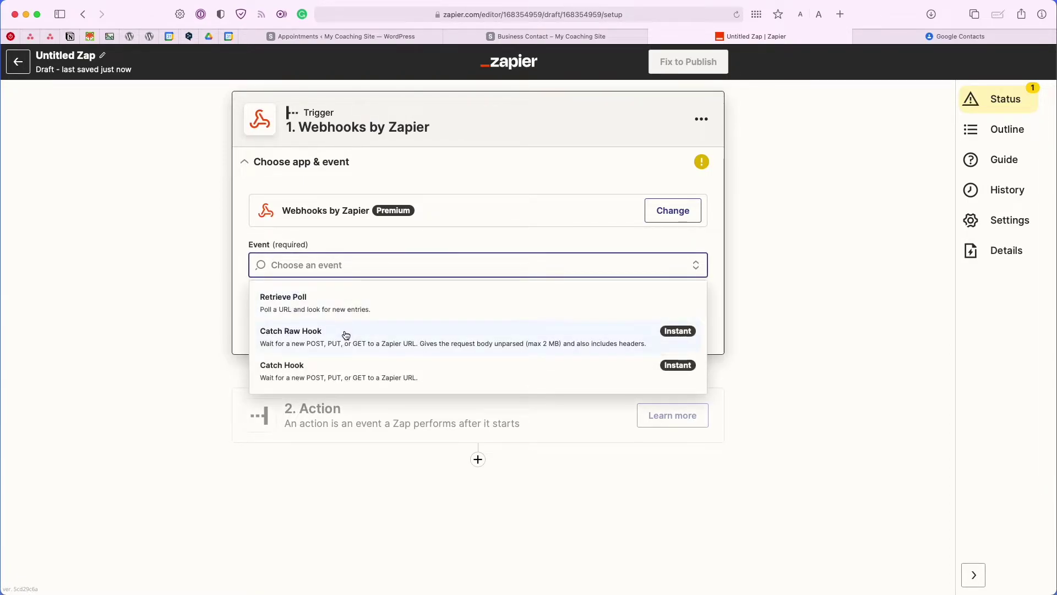
left_click(342, 366)
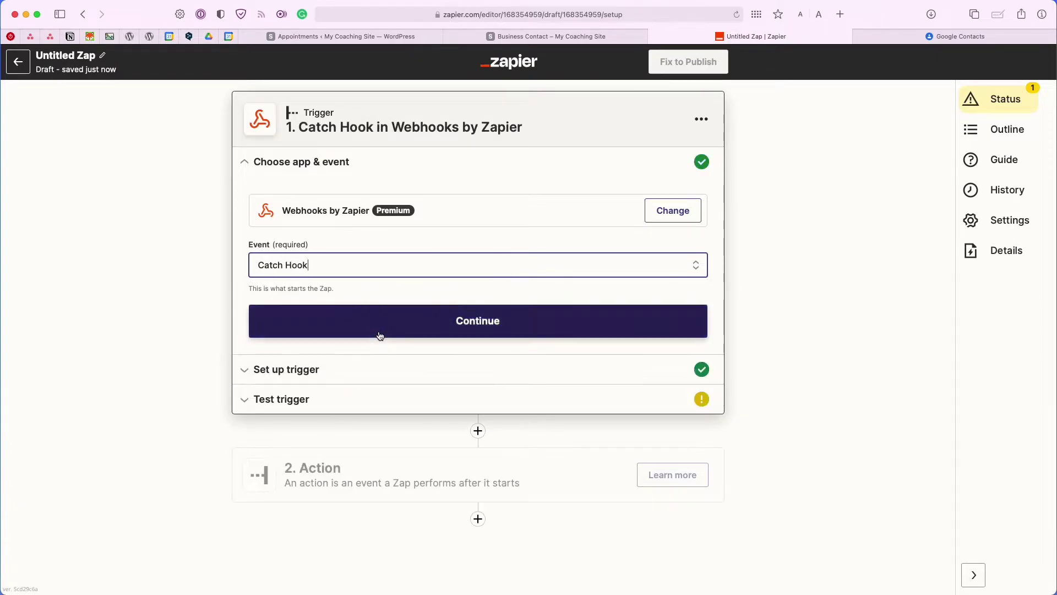
left_click(379, 336)
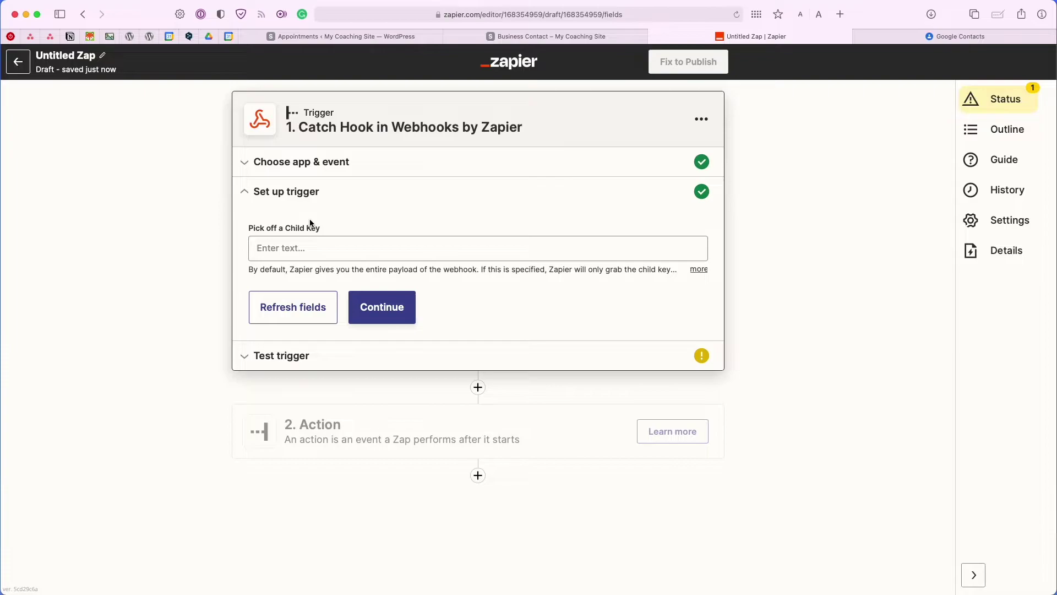
left_click(373, 321)
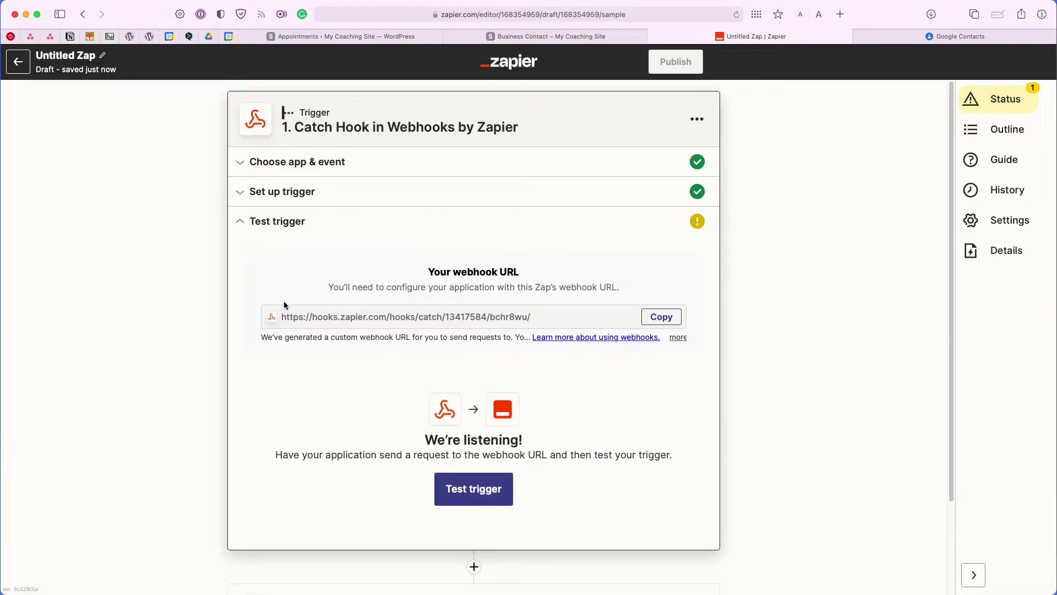
left_click(650, 323)
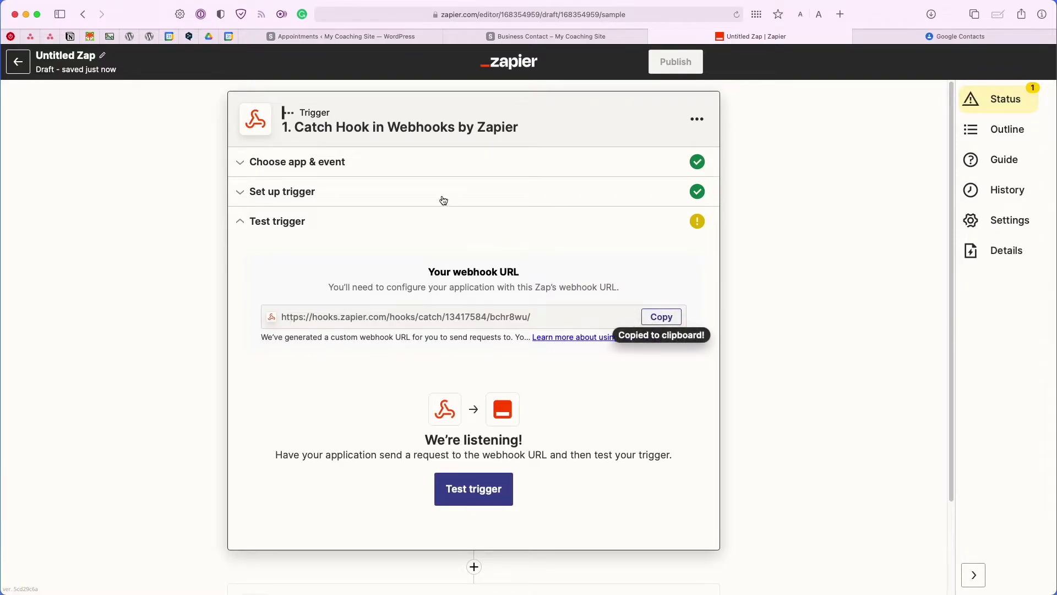
left_click(397, 40)
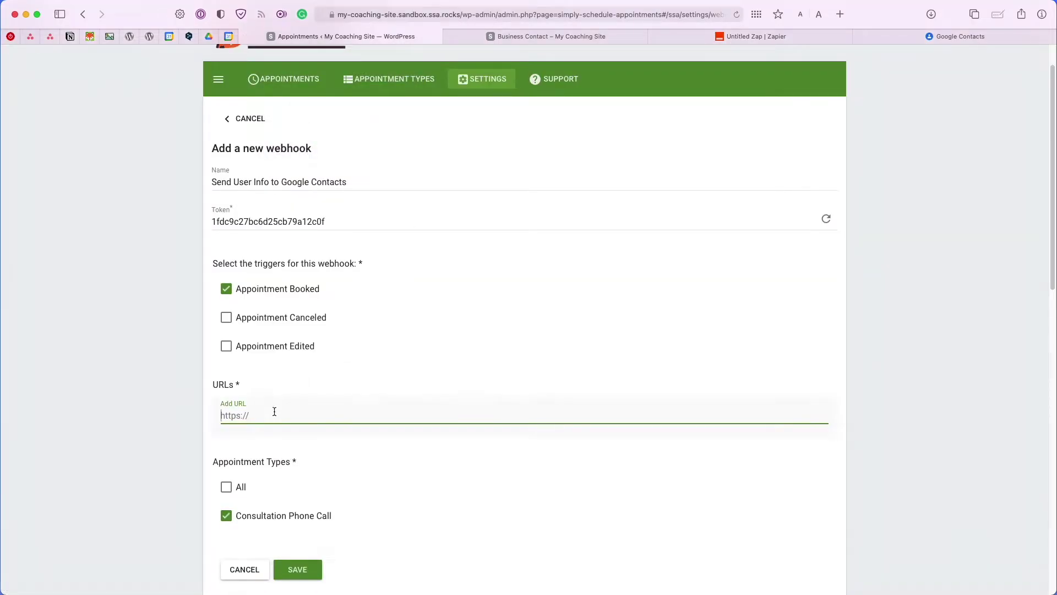
Add the Zapier webhook URL to the webhook's URLs and save the webhook.
key("super+v")
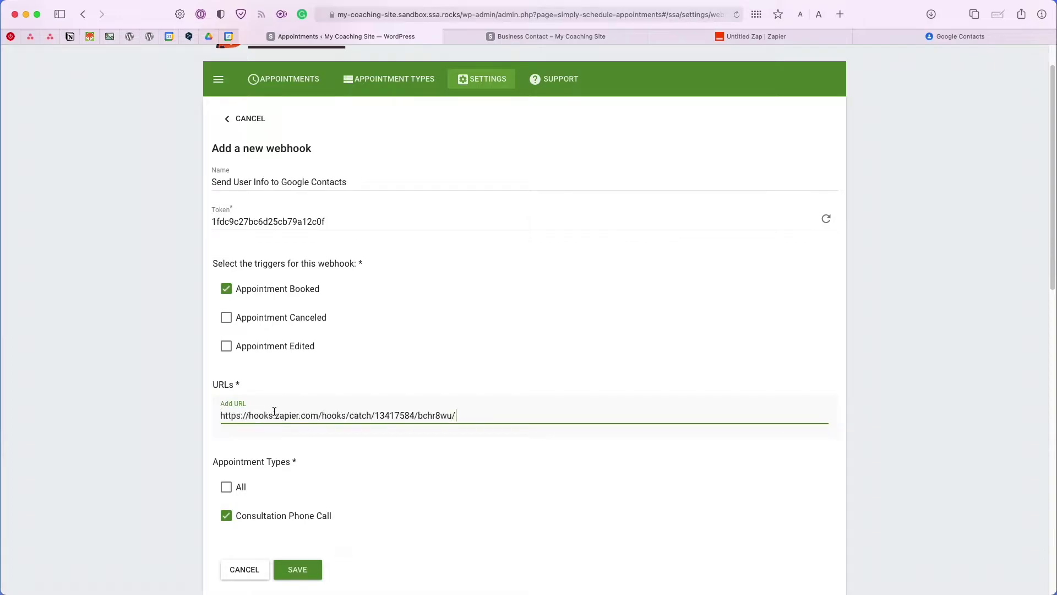
key("Return")
scroll(410, 347, "down", 1)
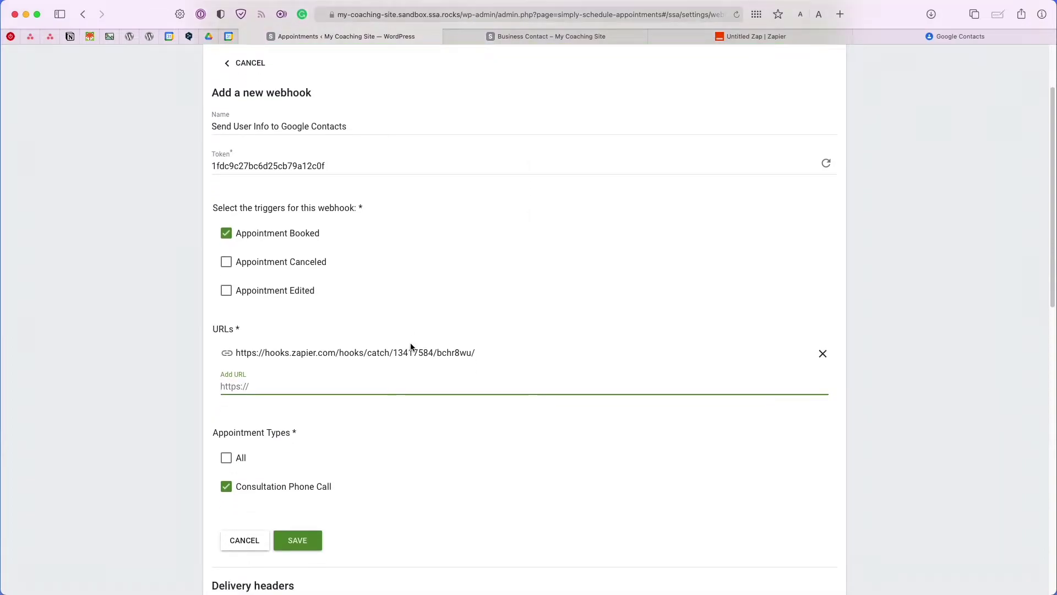
left_click(317, 541)
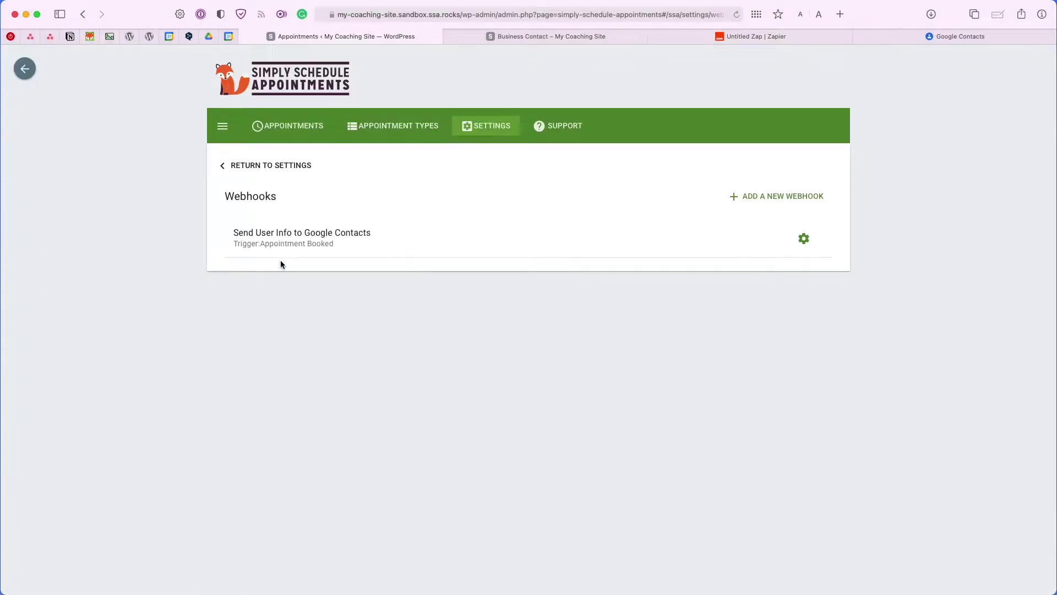
Book a test appointment for September 23 at 3:00 pm with customer name, email and business NSquared.
left_click(293, 126)
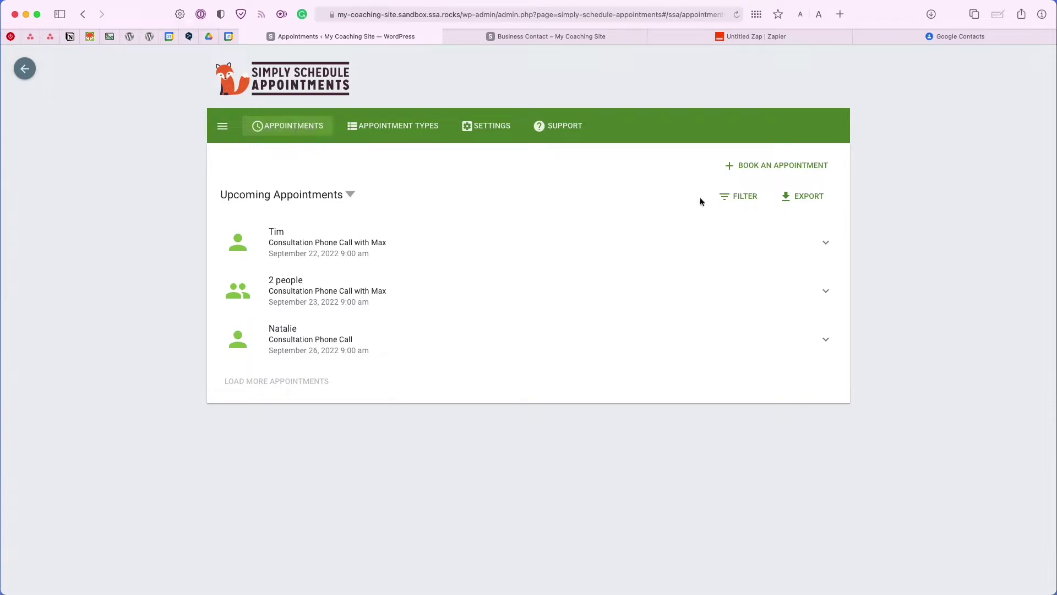
left_click(750, 174)
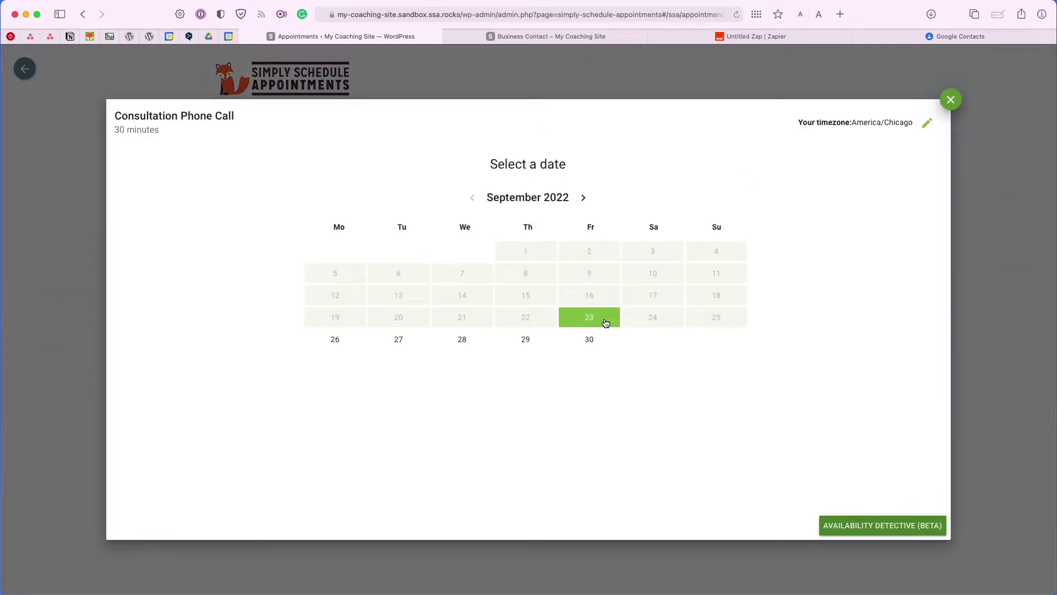
left_click(605, 323)
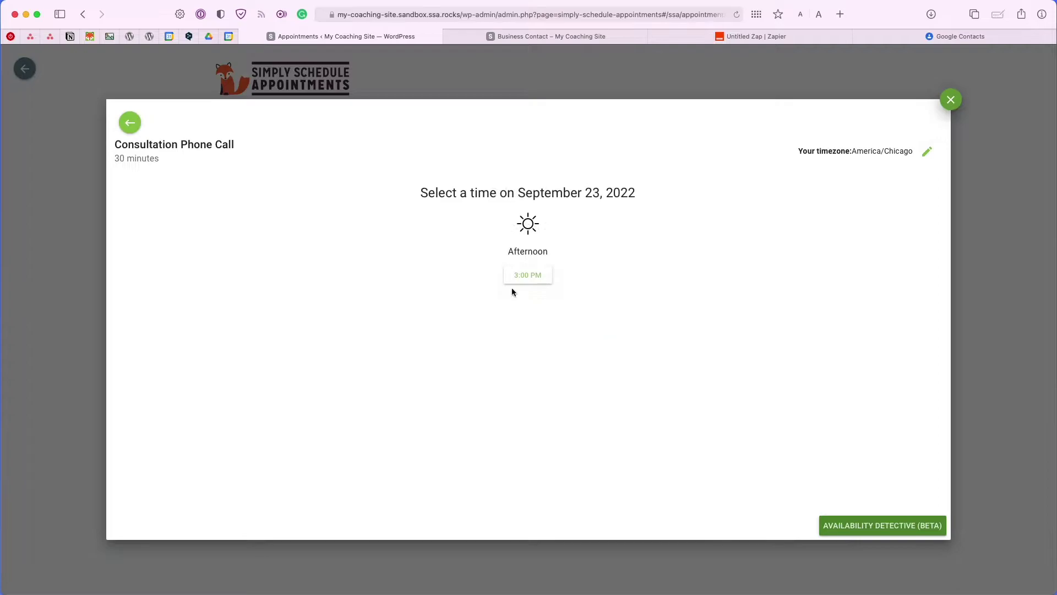
left_click(517, 275)
type("Natalie")
key("Tab")
type("natalie@example.com")
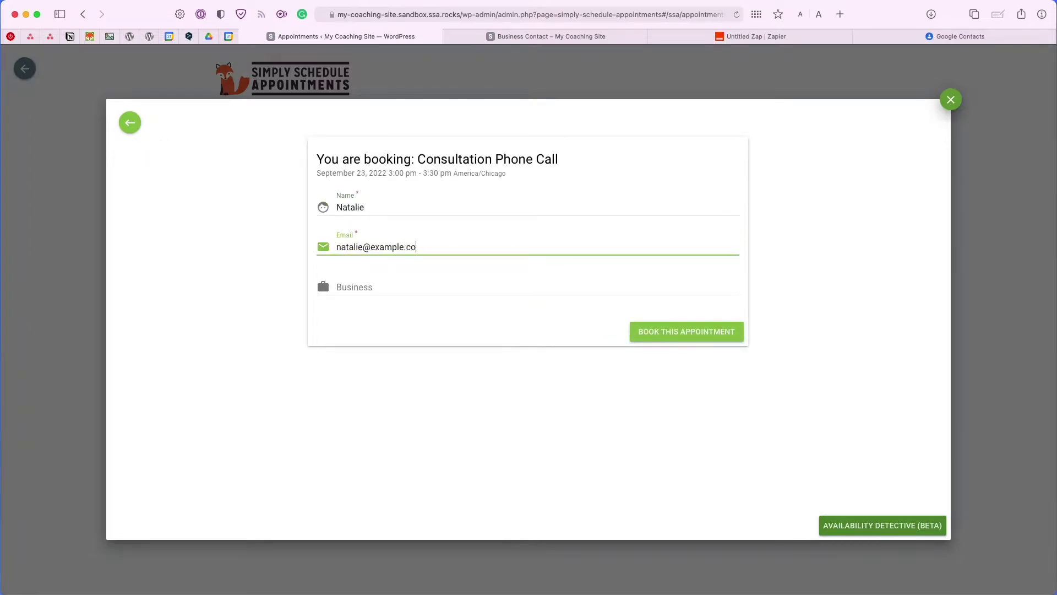
key("Tab")
type("NSquared")
left_click(643, 326)
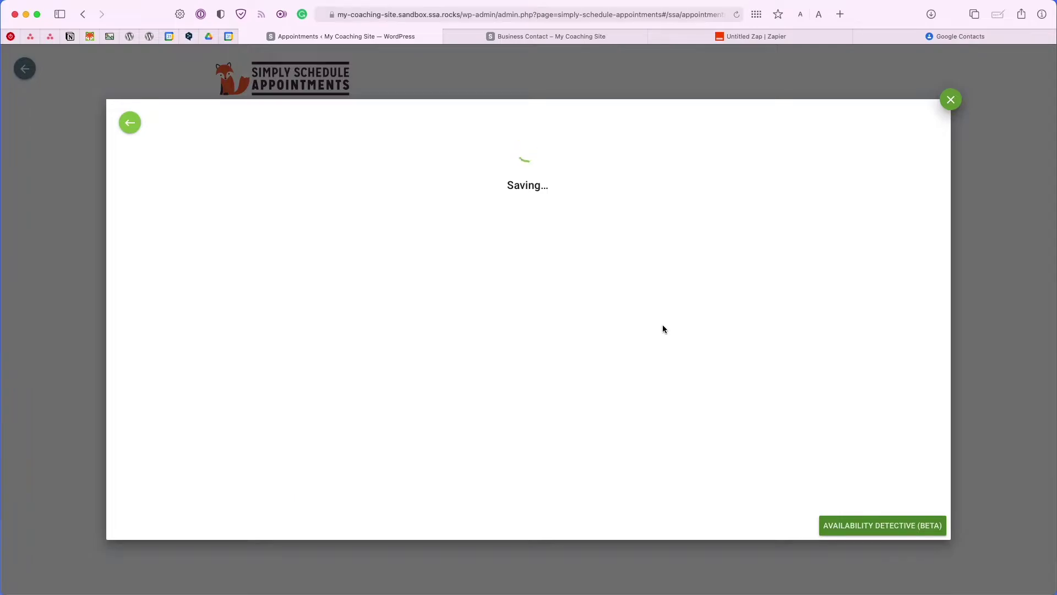
left_click(723, 37)
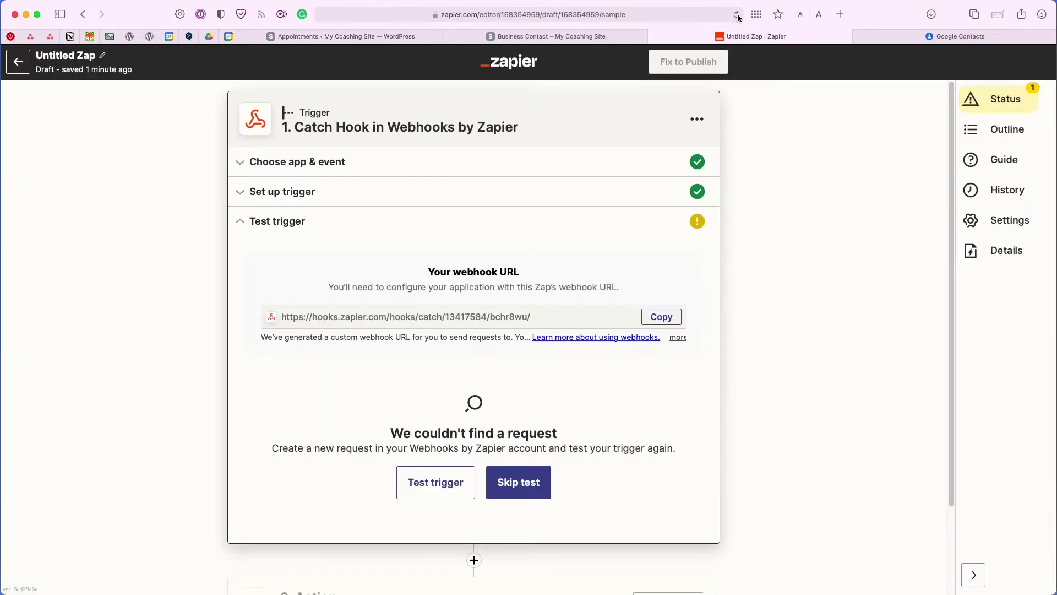
Test the trigger and review request A's appointment_booked customer details and times.
left_click(442, 483)
scroll(433, 469, "down", 2)
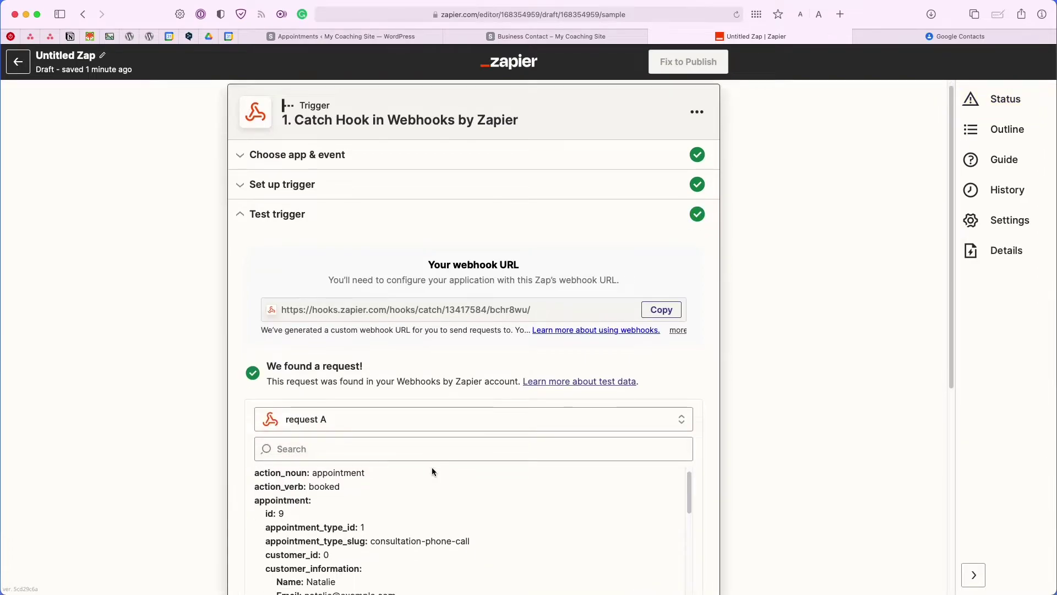
scroll(704, 420, "down", 3)
scroll(703, 420, "down", 3)
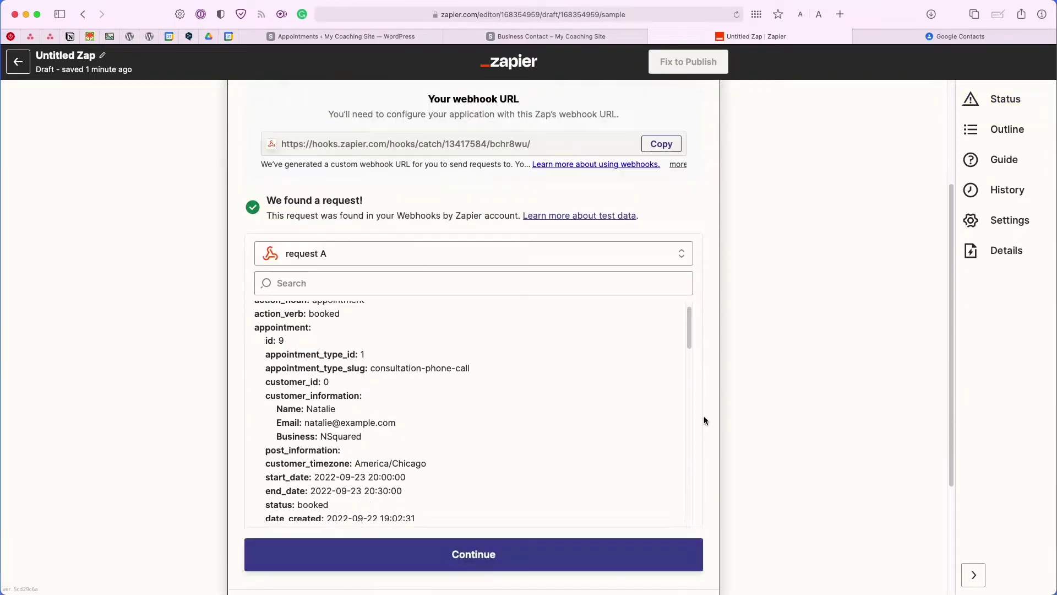
scroll(528, 424, "up", 4)
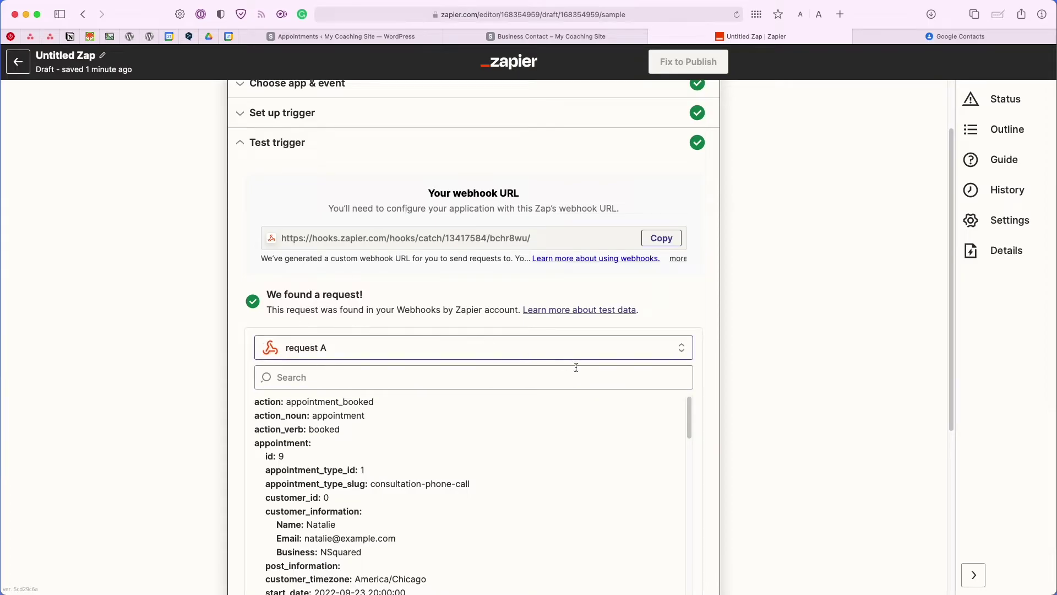
scroll(702, 460, "down", 3)
scroll(703, 464, "down", 2)
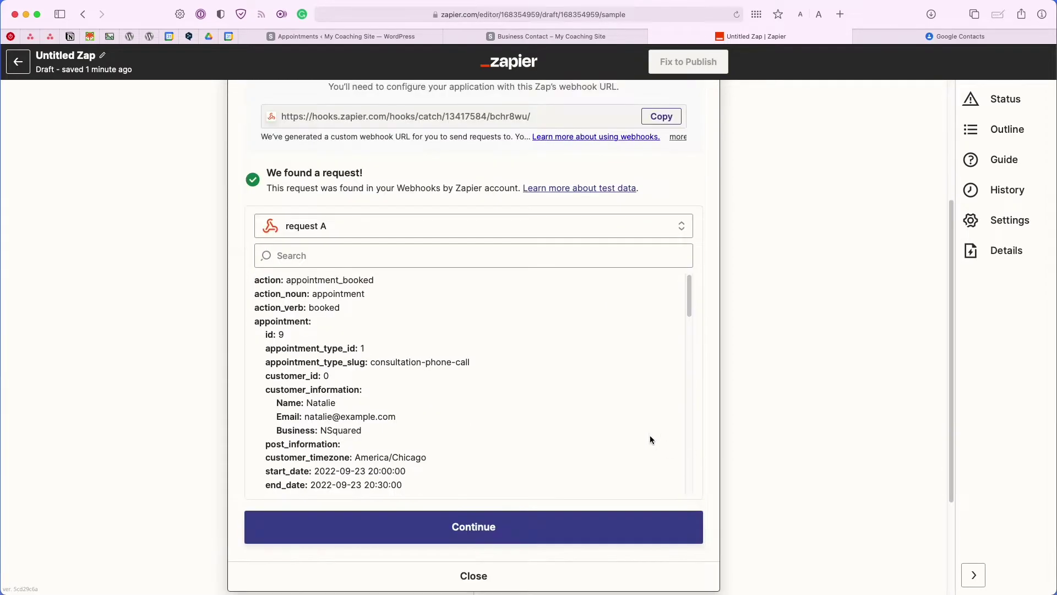
scroll(587, 406, "down", 10)
scroll(520, 361, "down", 2)
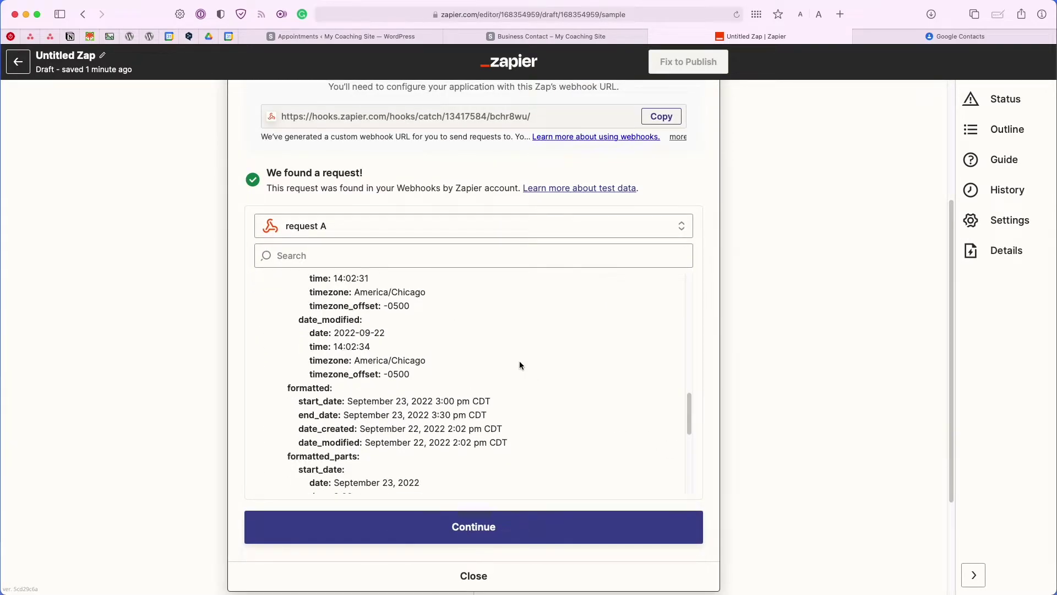
scroll(520, 361, "down", 5)
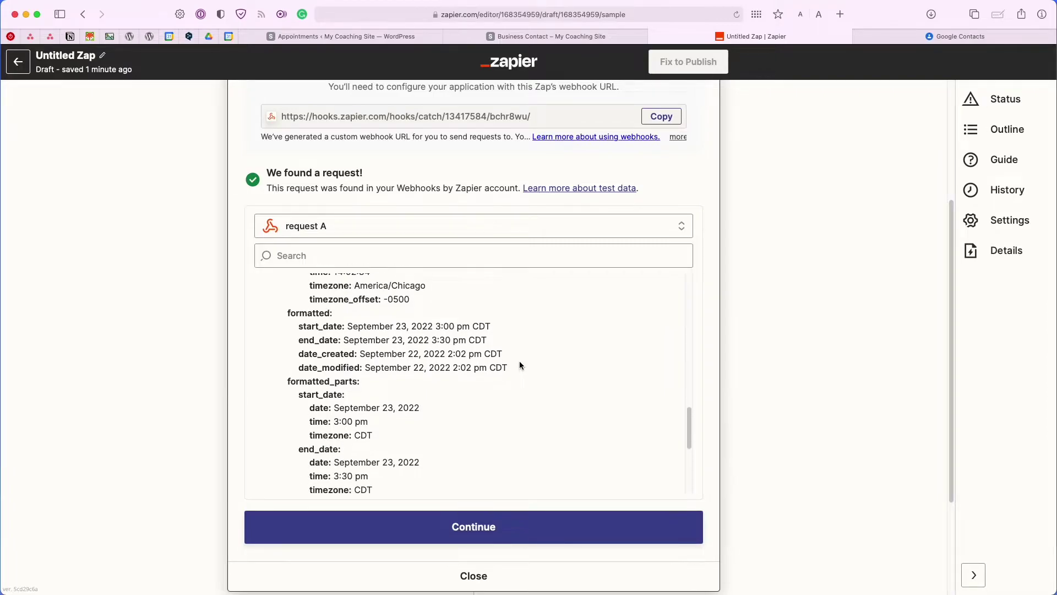
scroll(520, 362, "down", 3)
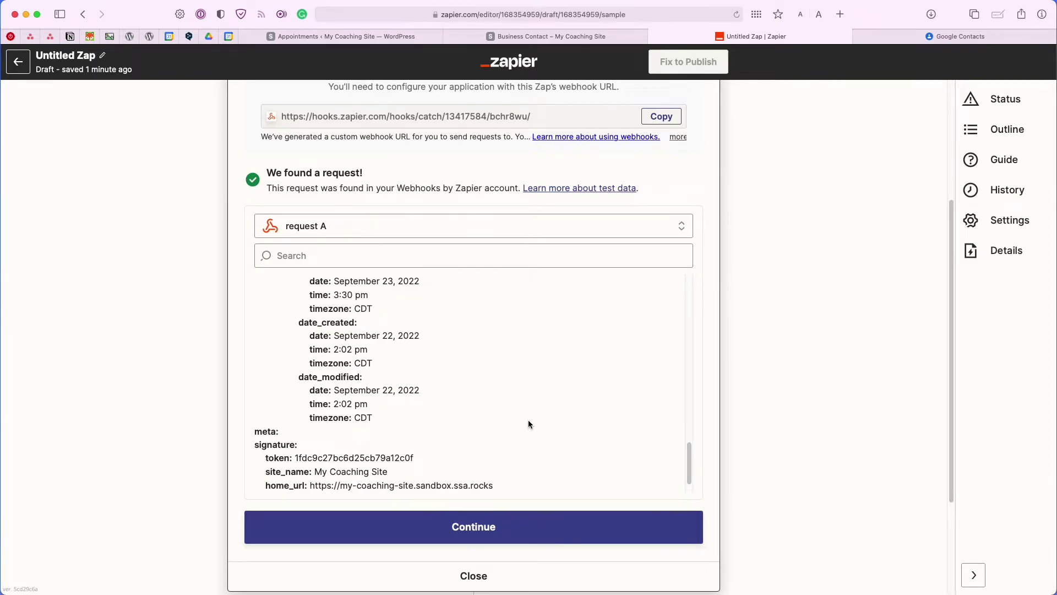
scroll(528, 424, "down", 3)
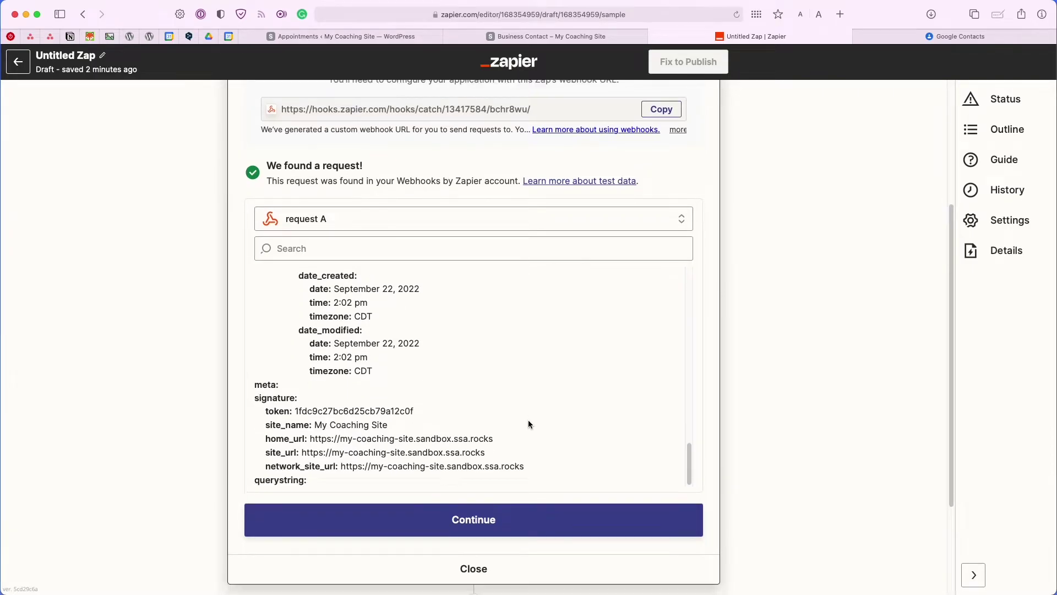
scroll(527, 419, "up", 15)
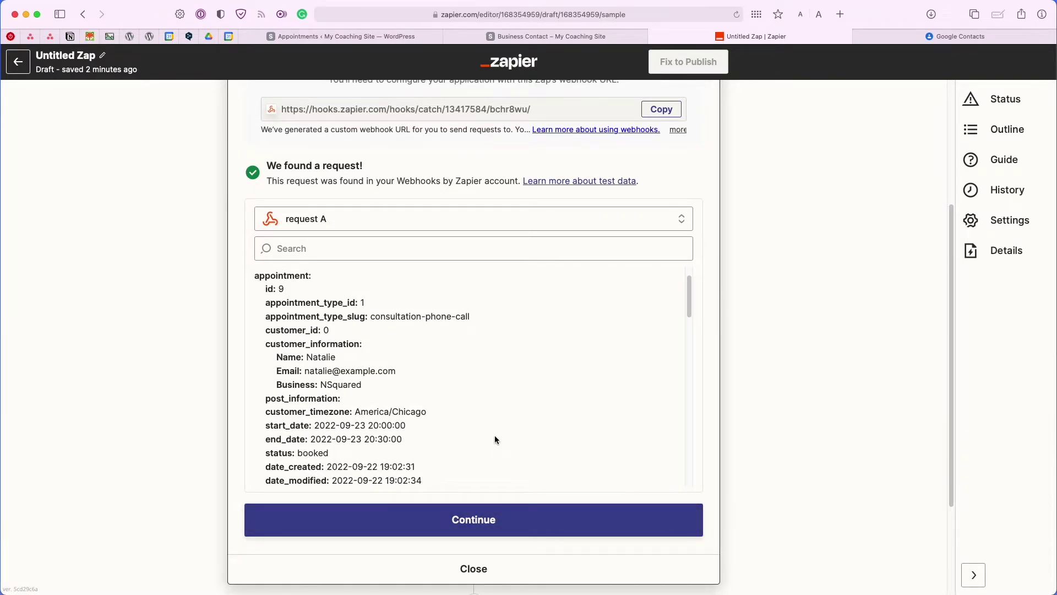
Add a Google Contacts Create Contact action and connect the Google Contacts account.
left_click(501, 518)
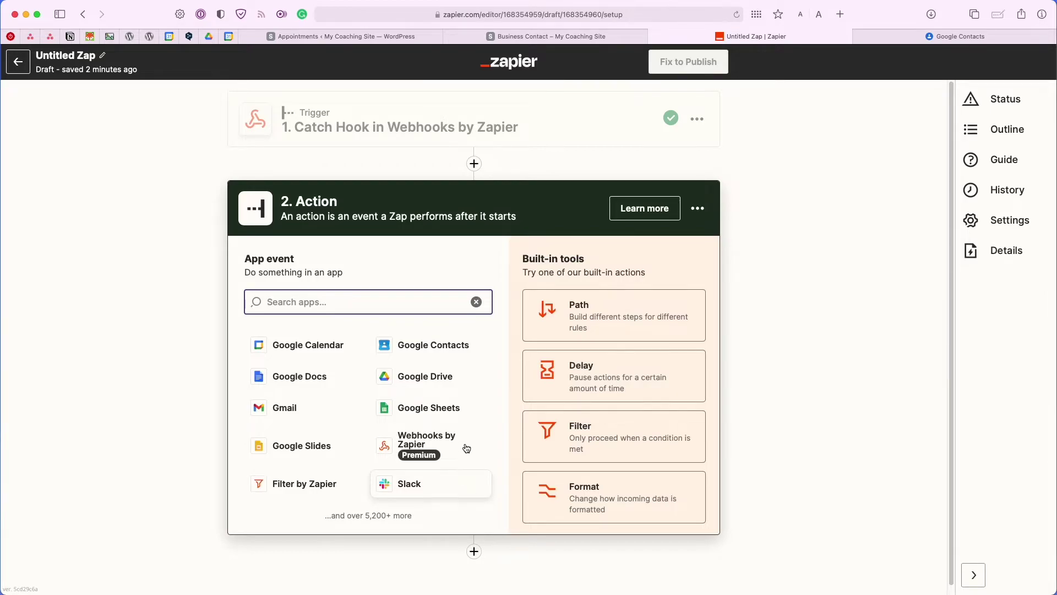
left_click(429, 357)
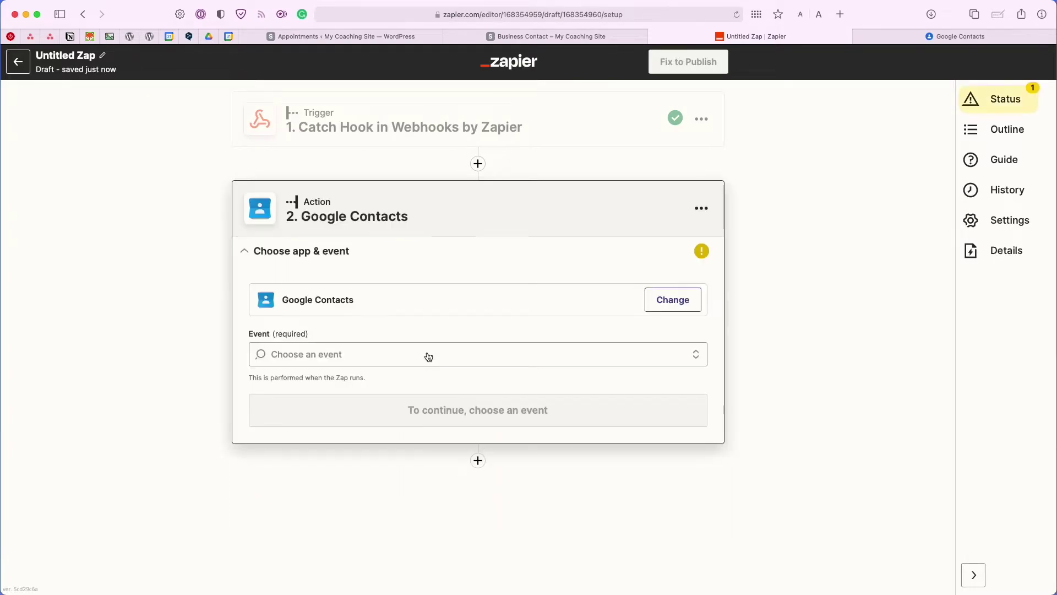
left_click(365, 353)
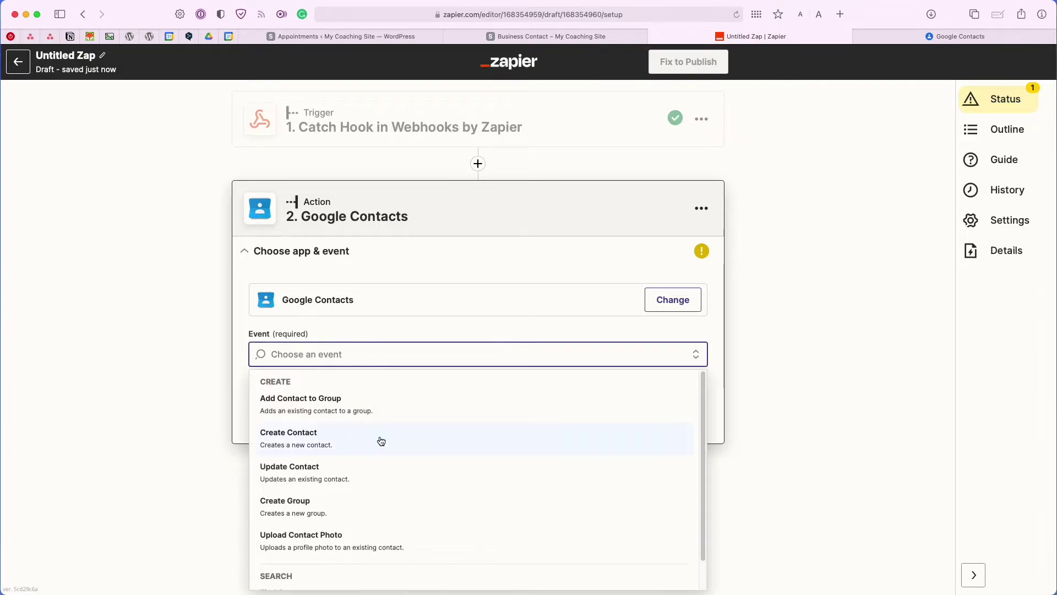
left_click(381, 441)
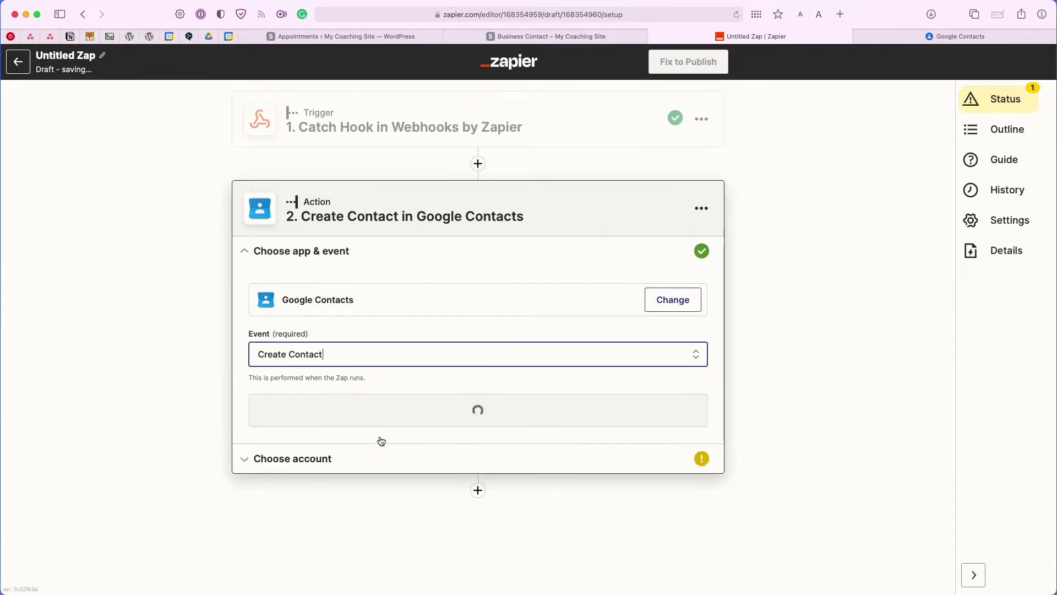
left_click(385, 422)
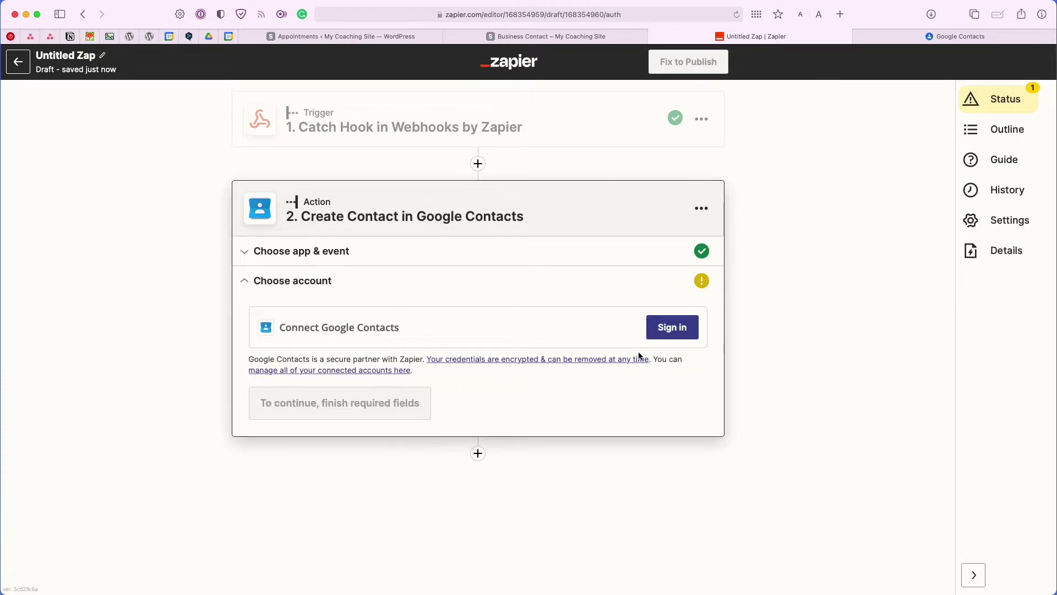
left_click(649, 337)
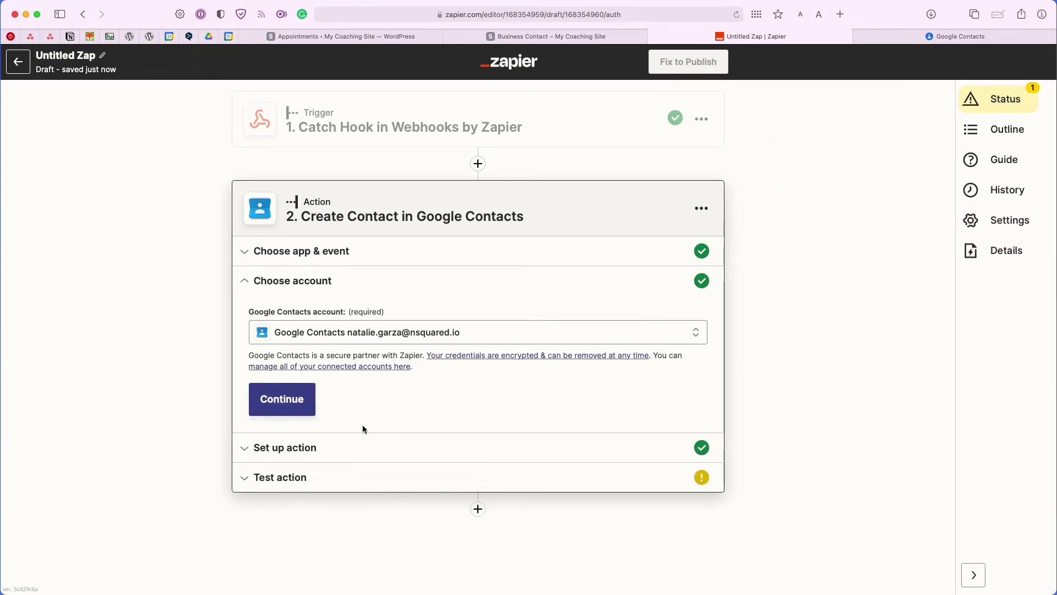
left_click(292, 409)
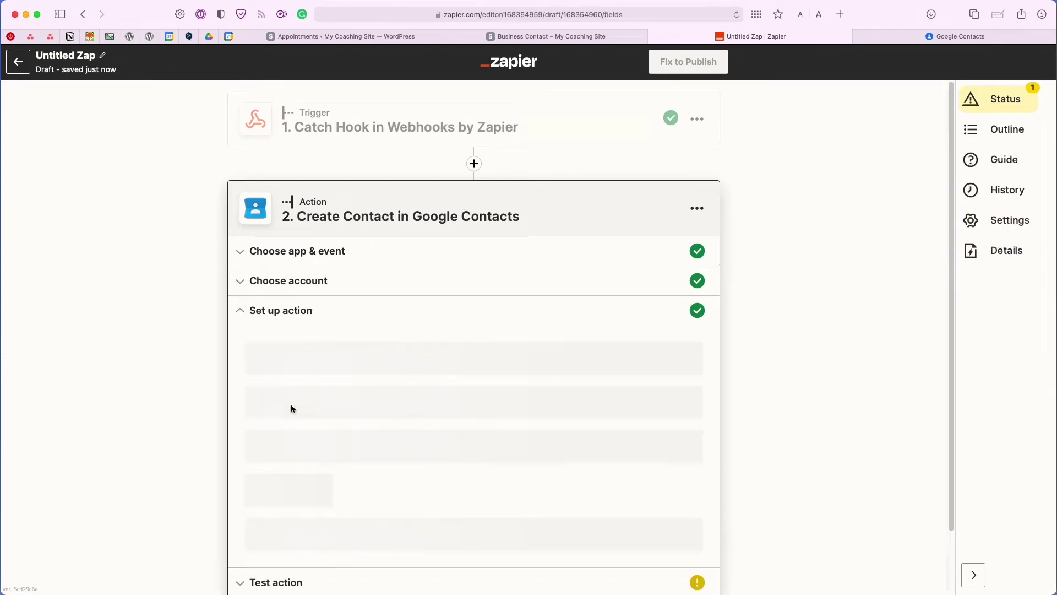
Map the booking's Customer Information Name into the contact's First Name.
scroll(303, 380, "down", 1)
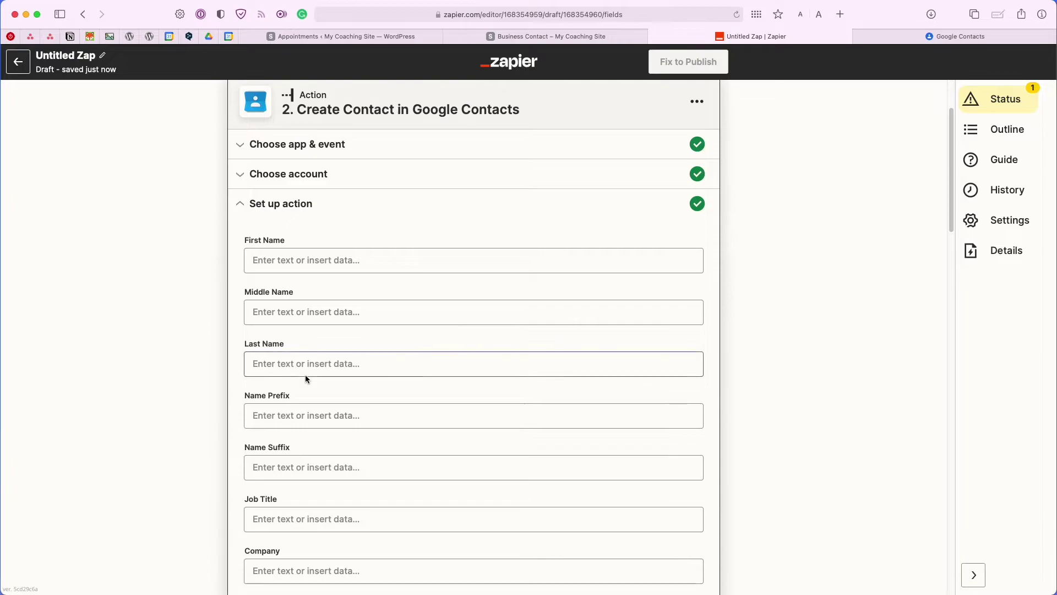
scroll(305, 374, "down", 2)
scroll(306, 375, "down", 3)
scroll(306, 374, "up", 8)
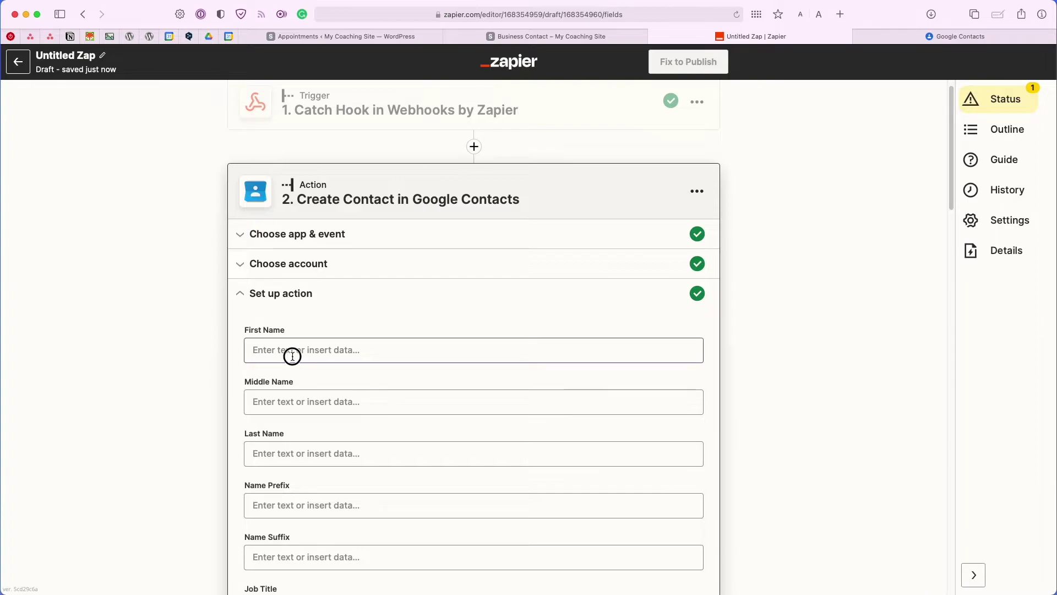
left_click(293, 356)
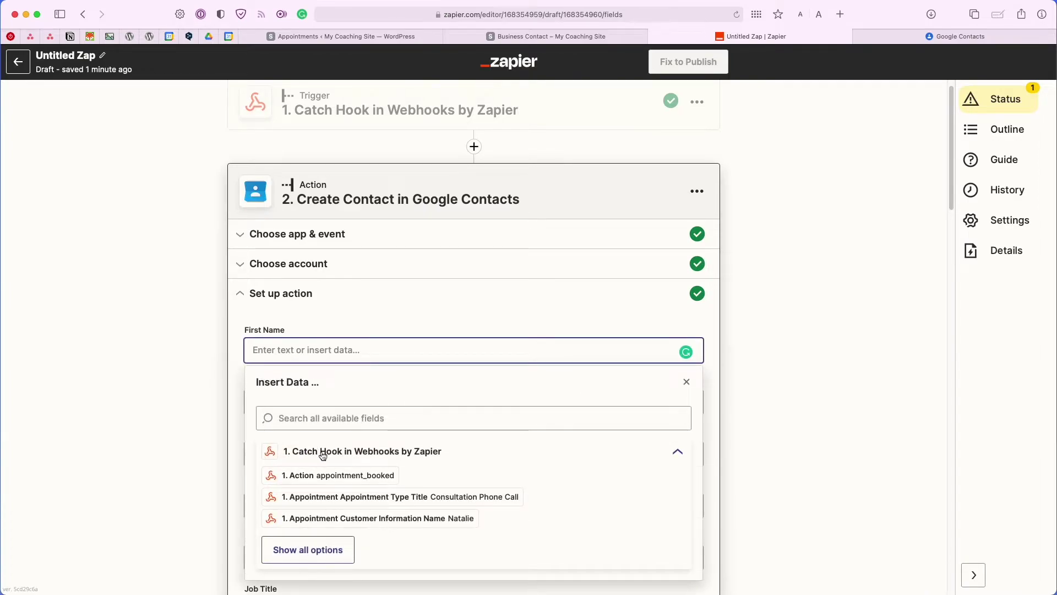
scroll(496, 438, "down", 1)
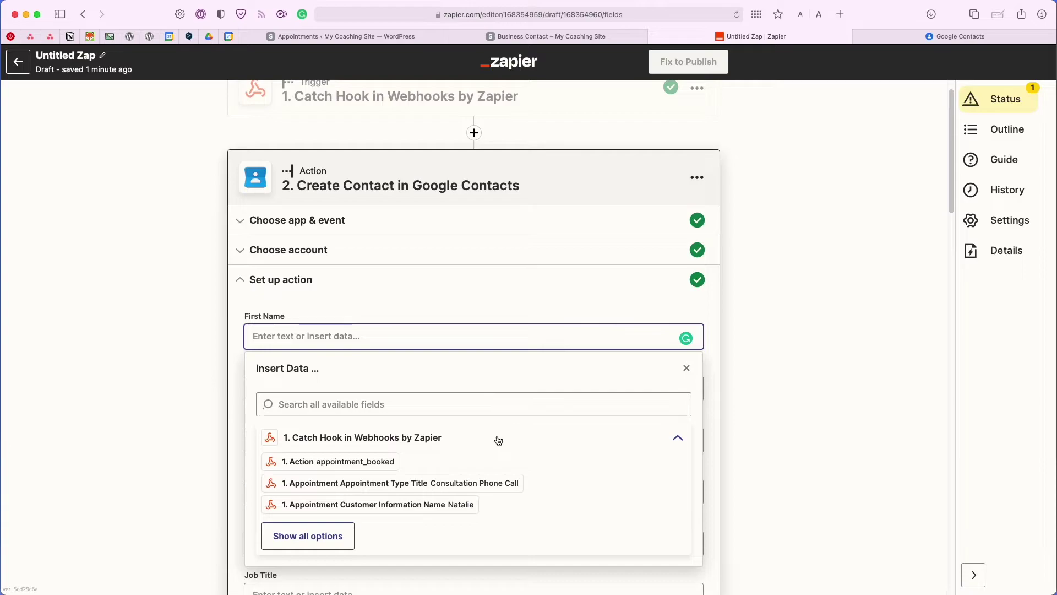
left_click(348, 539)
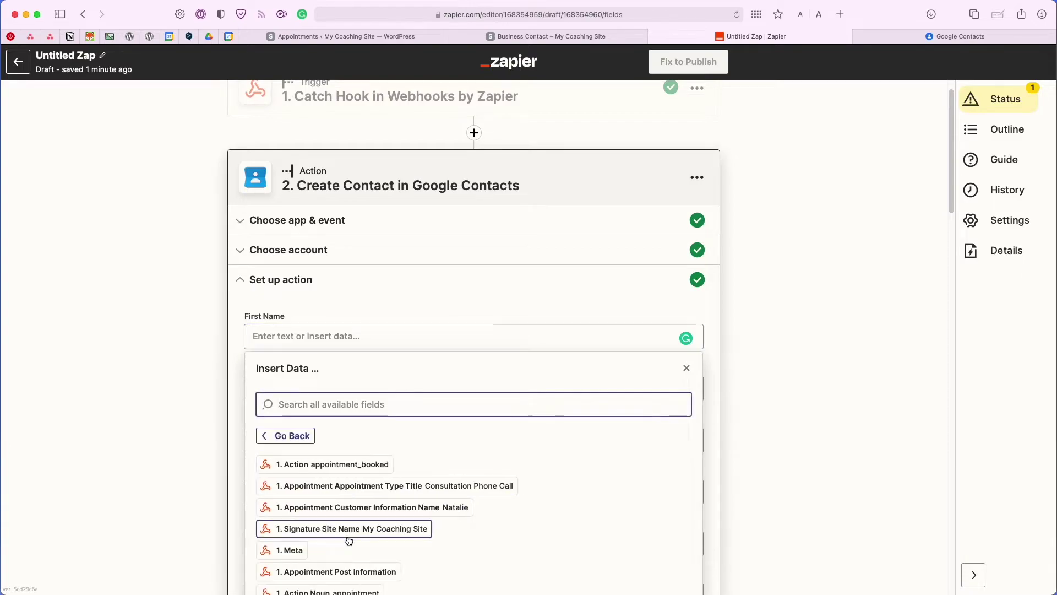
scroll(510, 496, "down", 5)
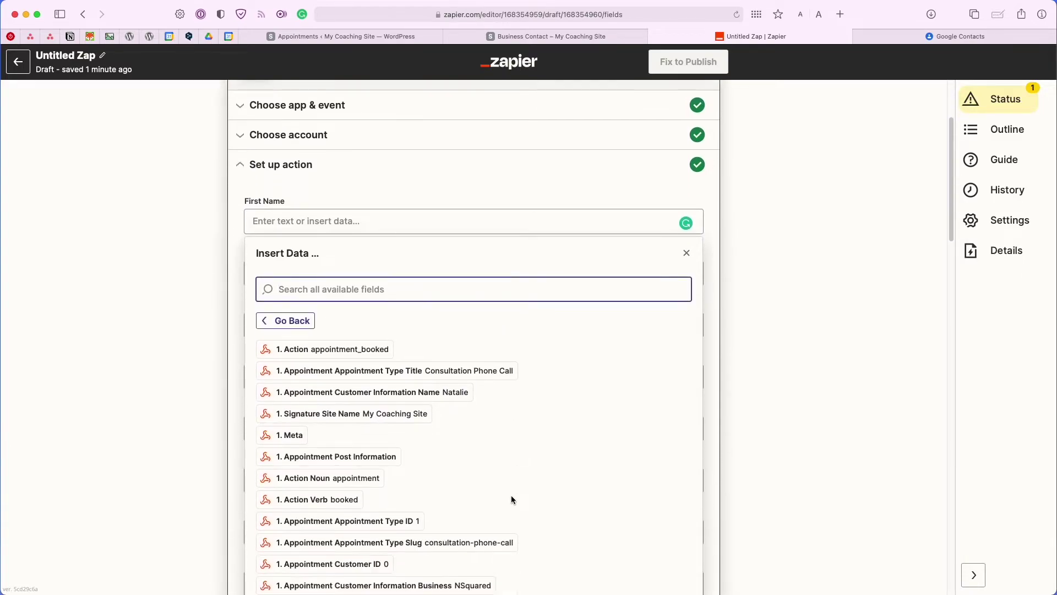
scroll(512, 499, "down", 5)
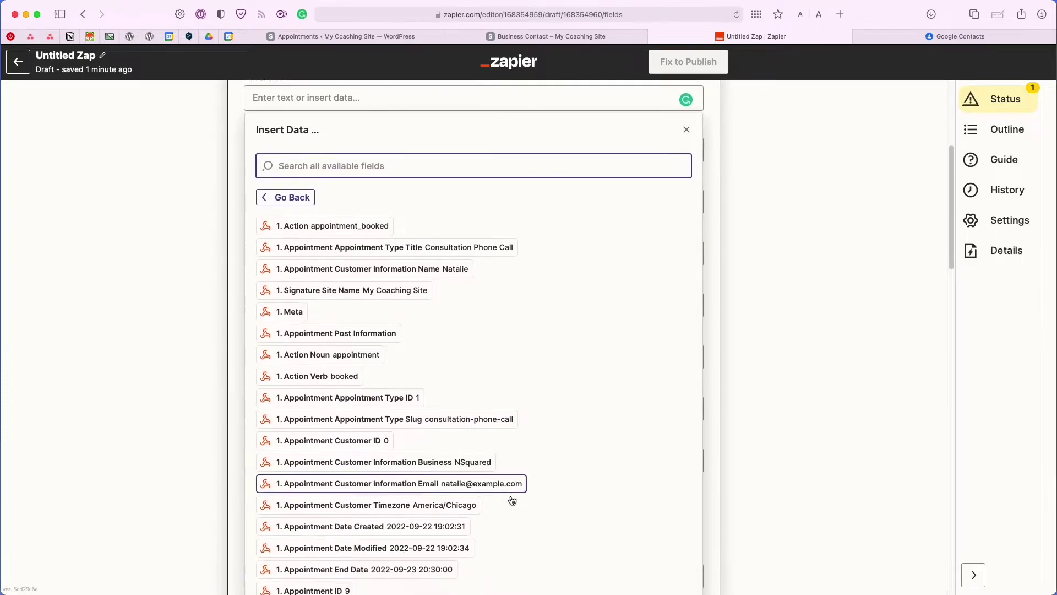
scroll(512, 499, "down", 1)
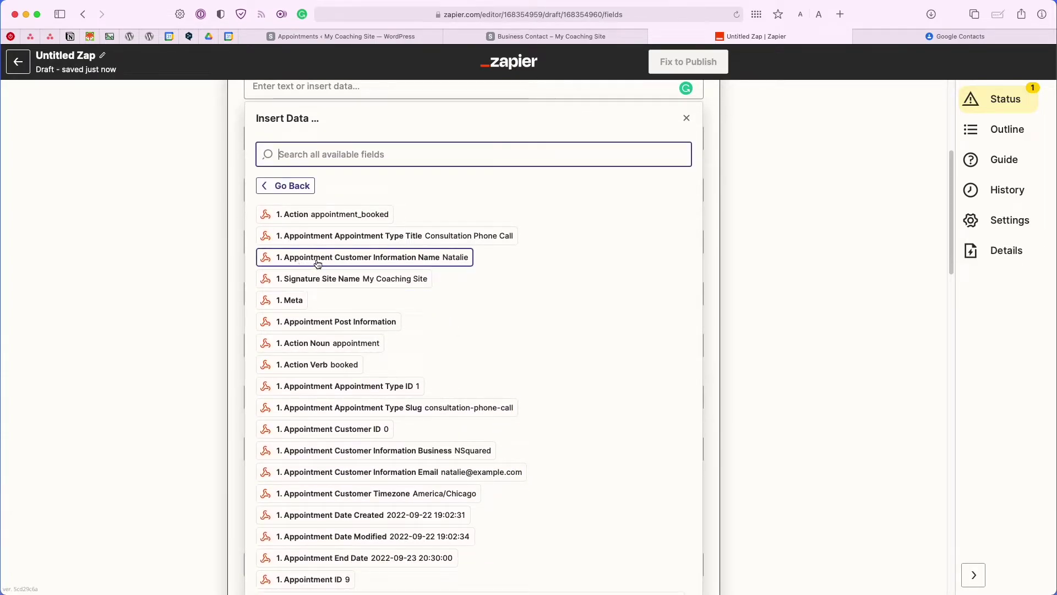
left_click(458, 262)
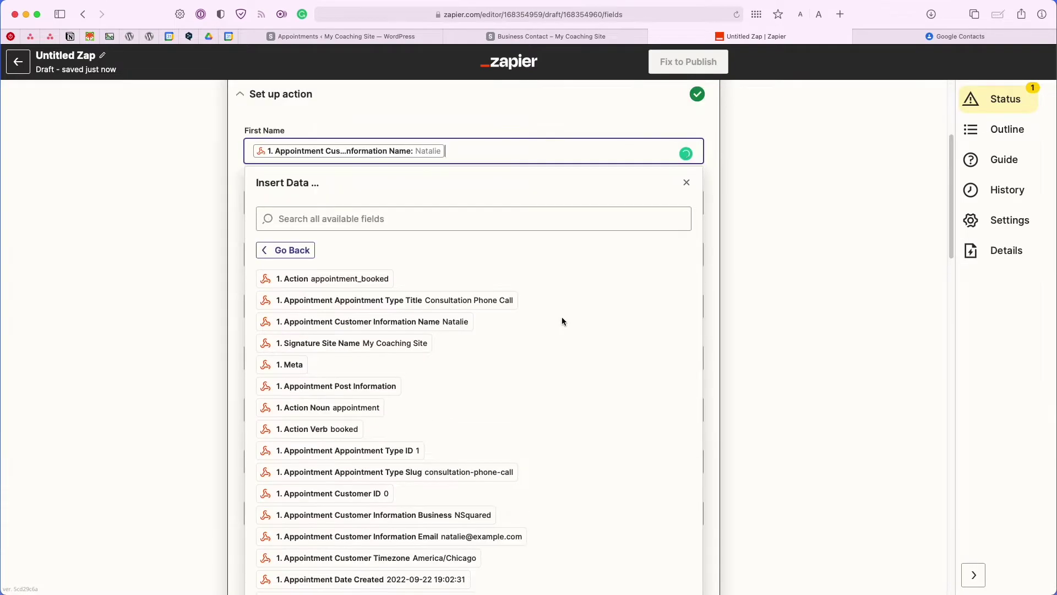
left_click(683, 203)
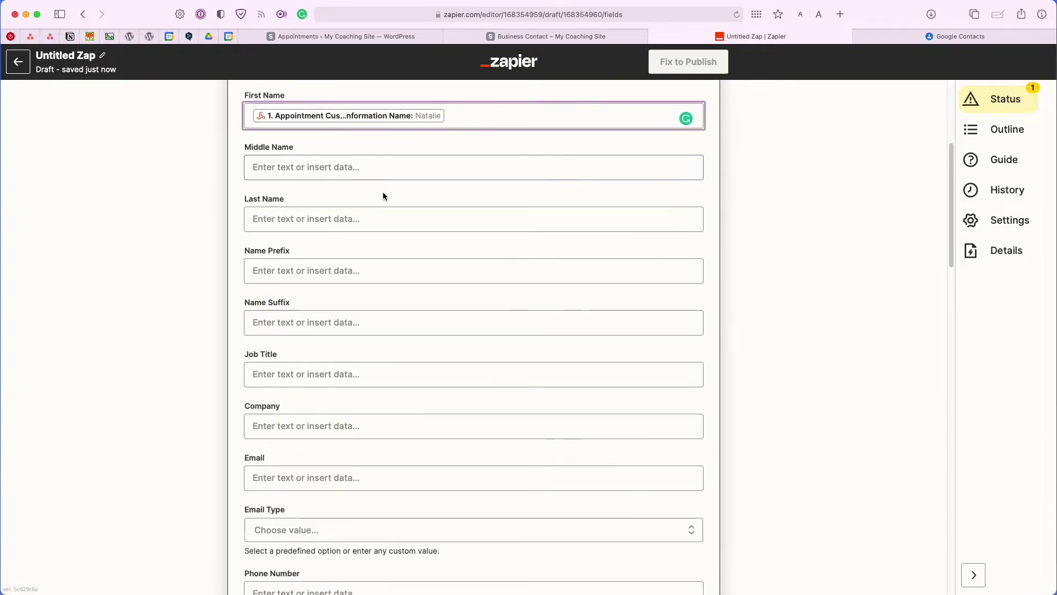
Map the customer's Business into Company and Email into Email, leaving other fields blank.
left_click(317, 412)
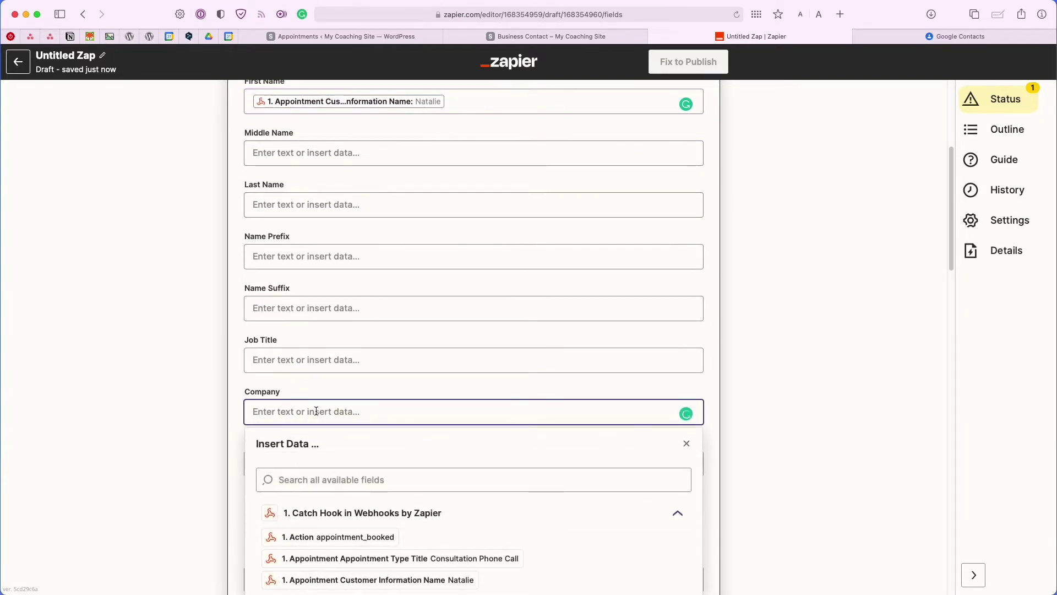
left_click(306, 573)
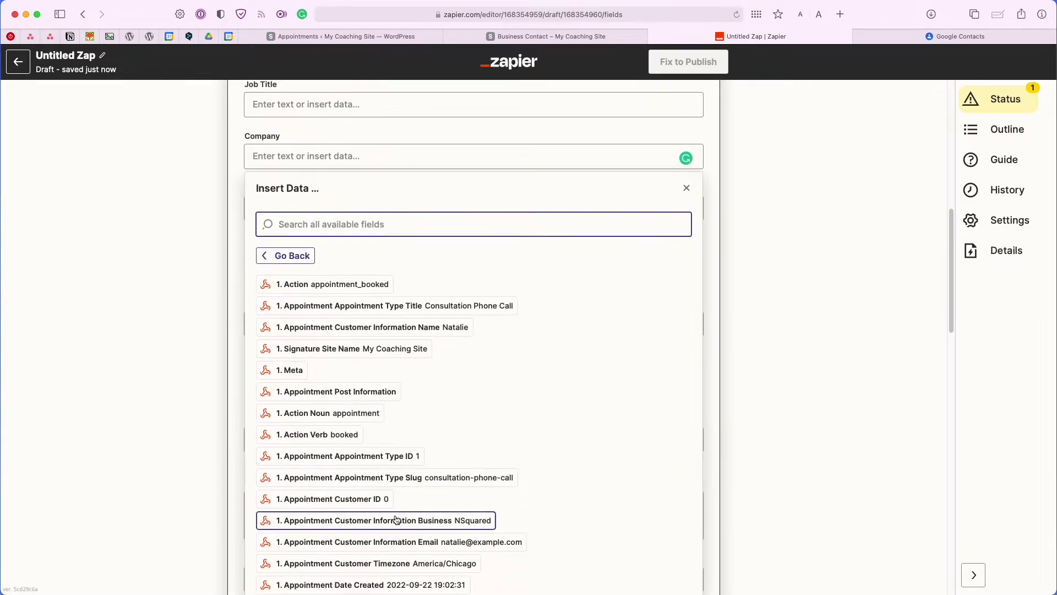
left_click(396, 520)
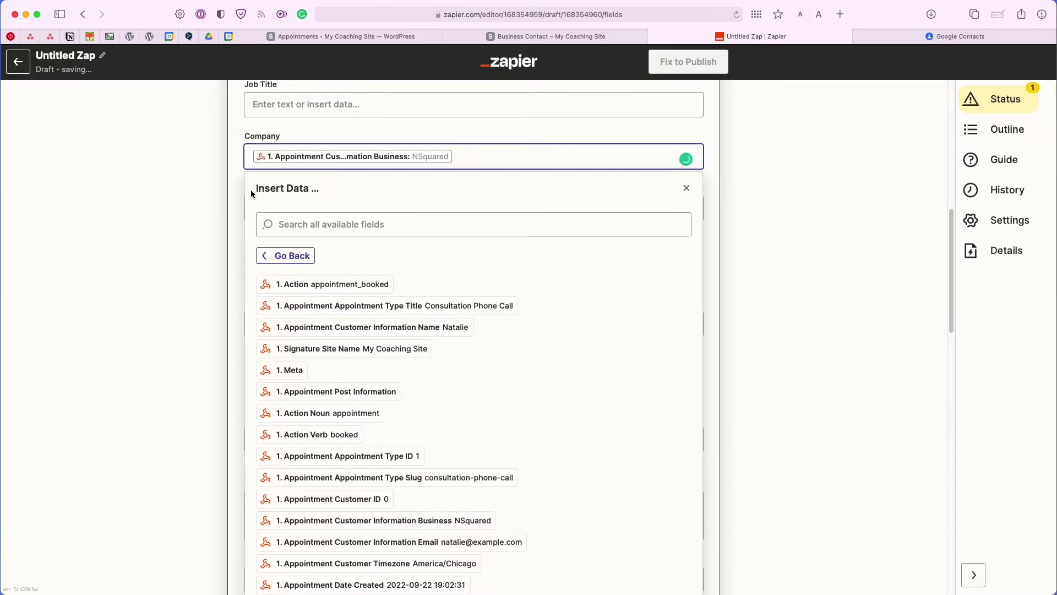
left_click(236, 188)
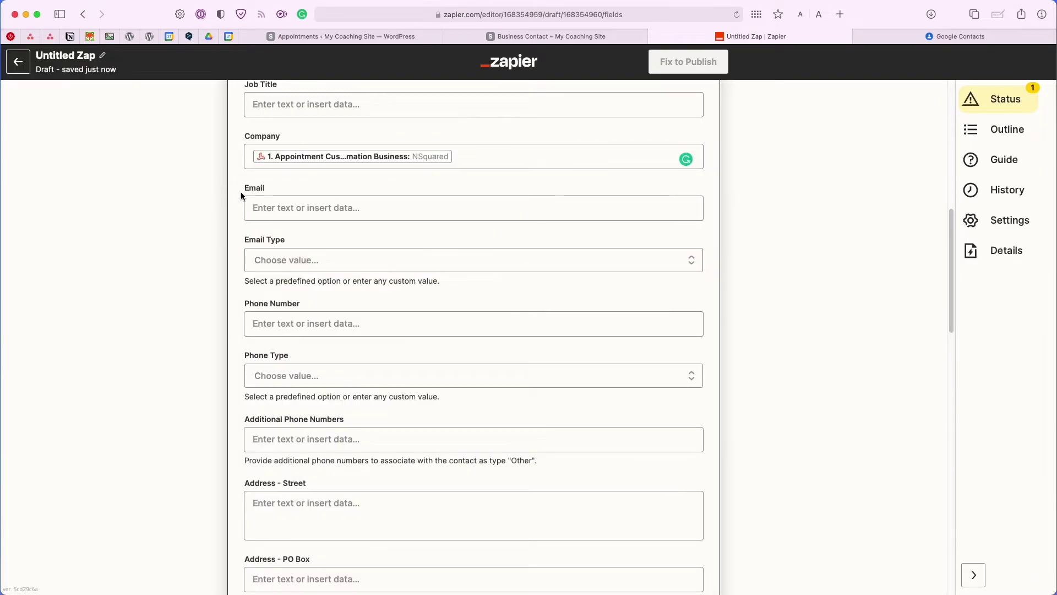
left_click(308, 215)
left_click(322, 408)
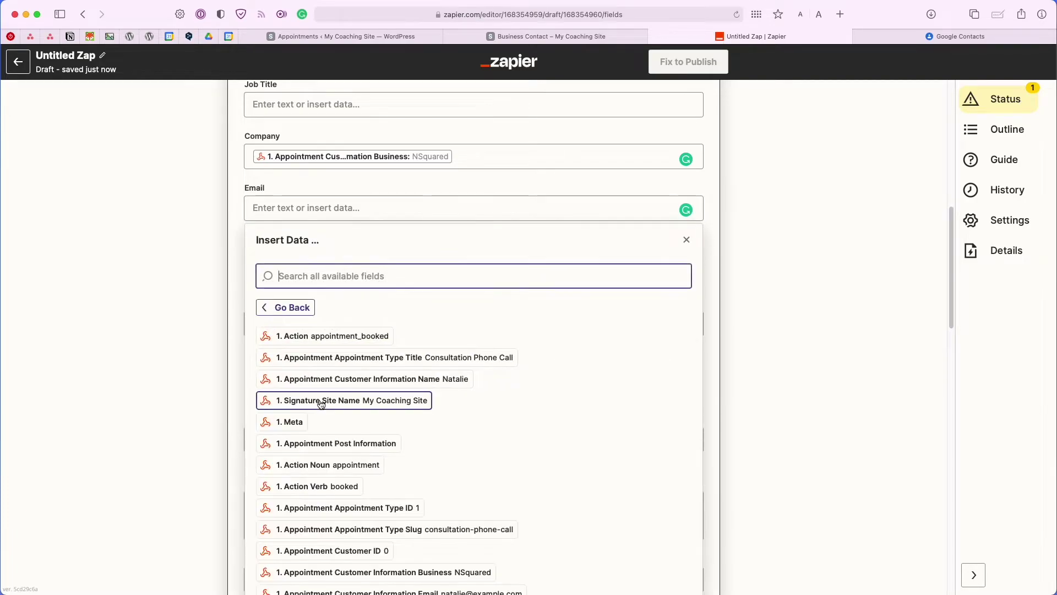
scroll(529, 422, "down", 2)
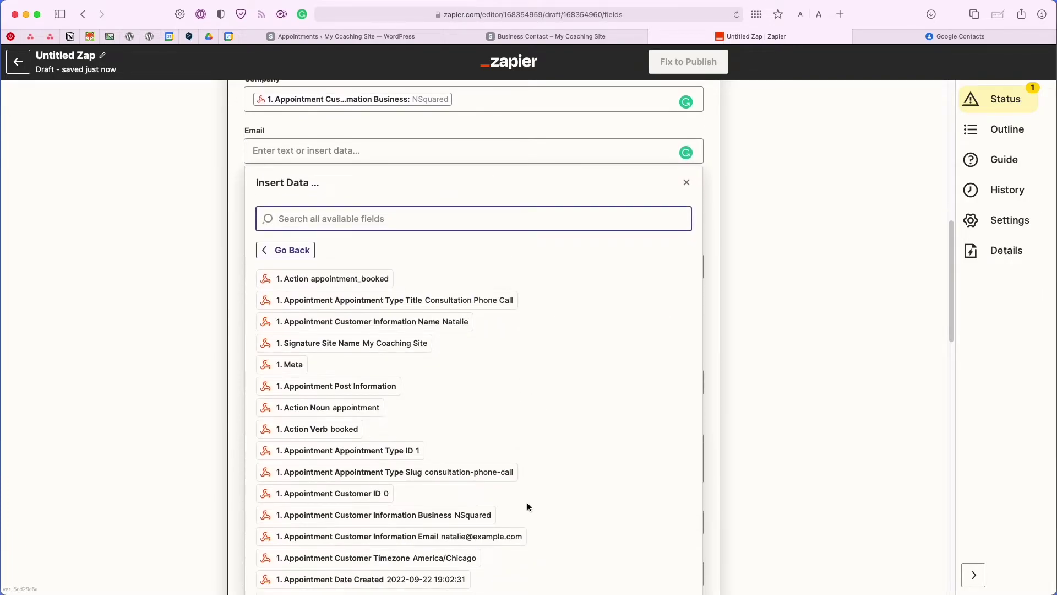
left_click(493, 536)
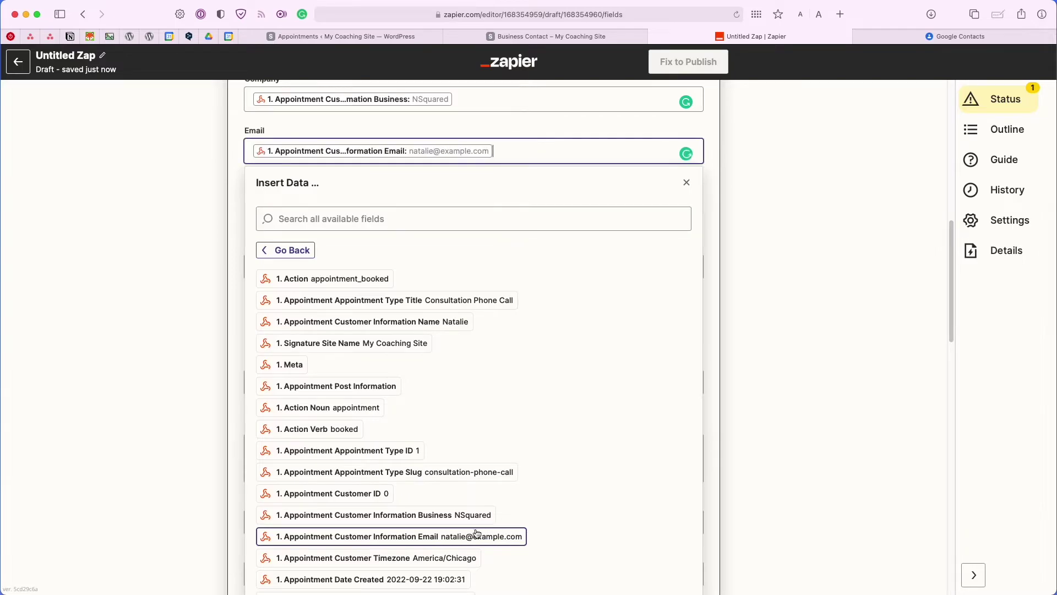
left_click(241, 279)
scroll(264, 289, "down", 1)
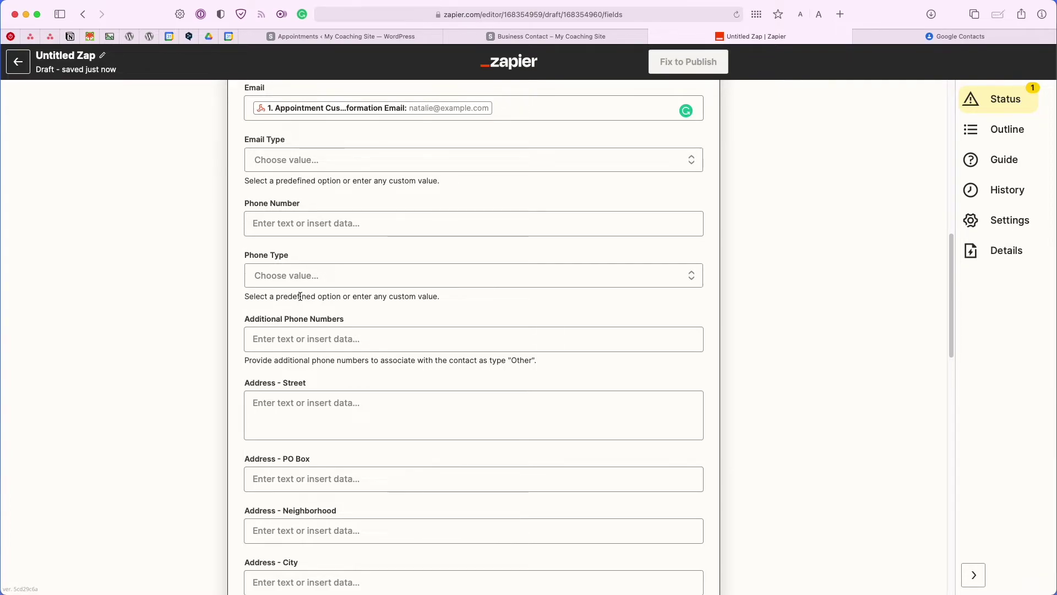
scroll(300, 296, "down", 1)
scroll(300, 296, "down", 4)
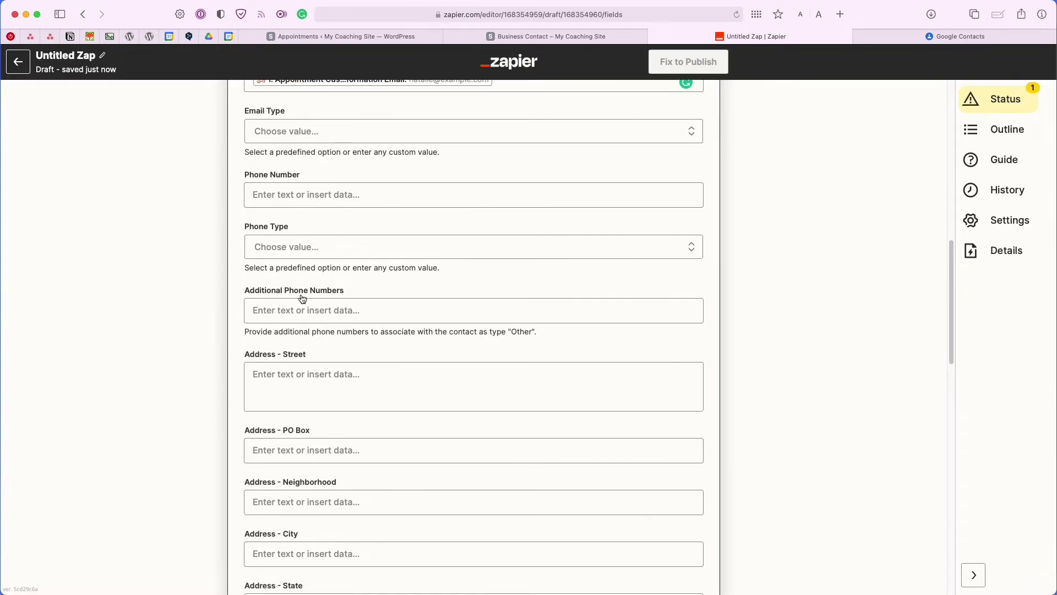
scroll(303, 298, "down", 4)
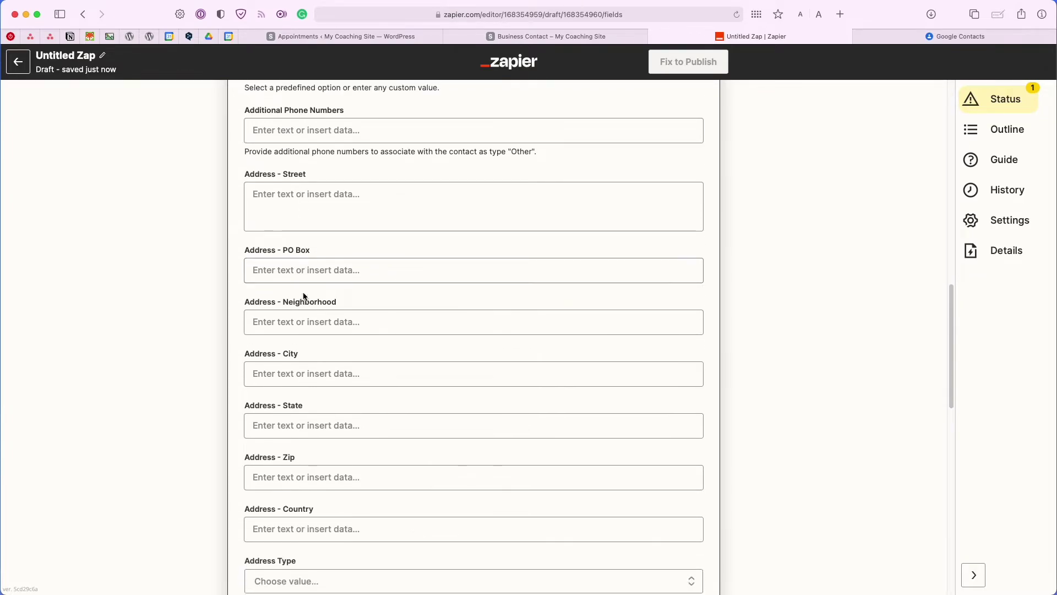
scroll(303, 294, "up", 15)
scroll(304, 296, "up", 2)
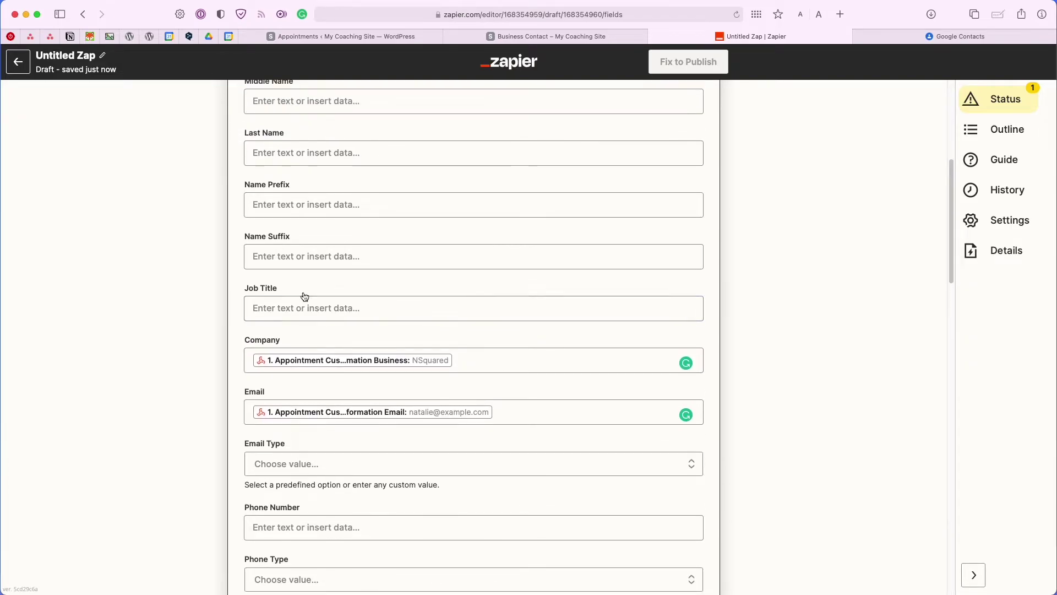
scroll(303, 292, "down", 13)
scroll(306, 296, "down", 15)
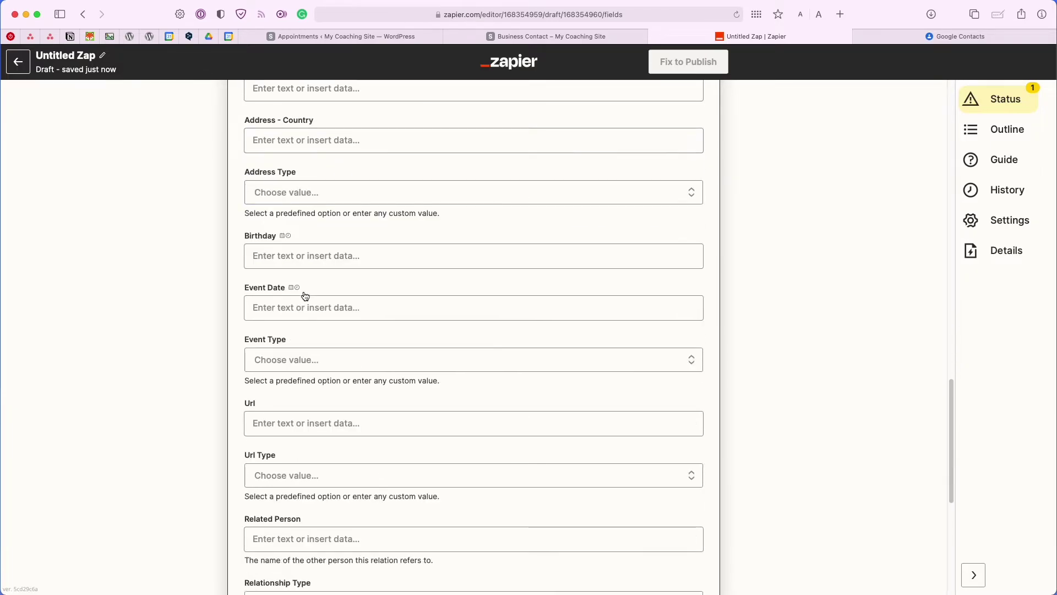
scroll(305, 297, "down", 10)
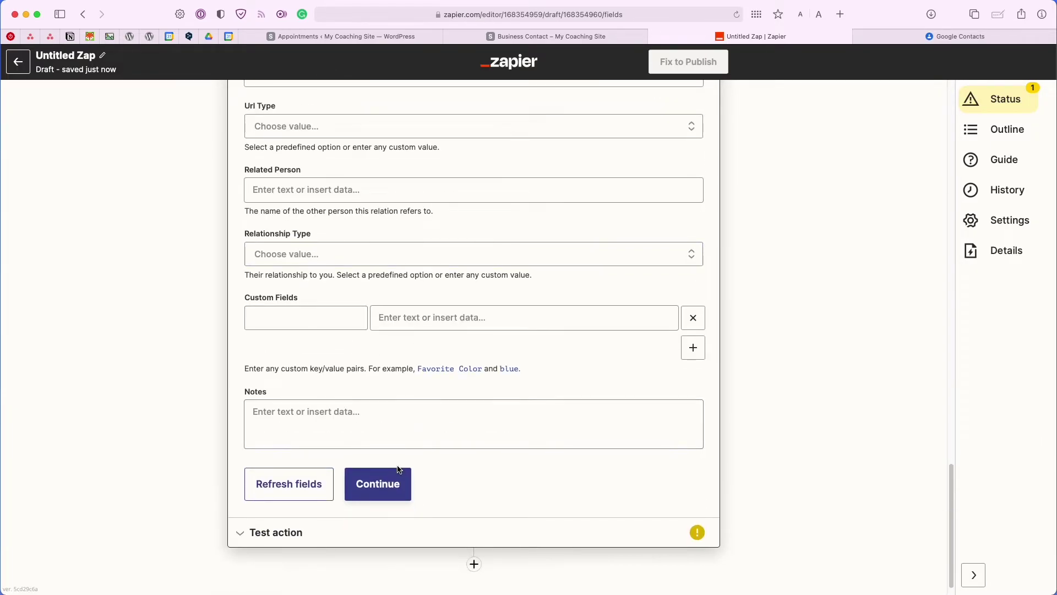
Move to the Create Contact test and check the 'website' label in Google Contacts.
left_click(395, 473)
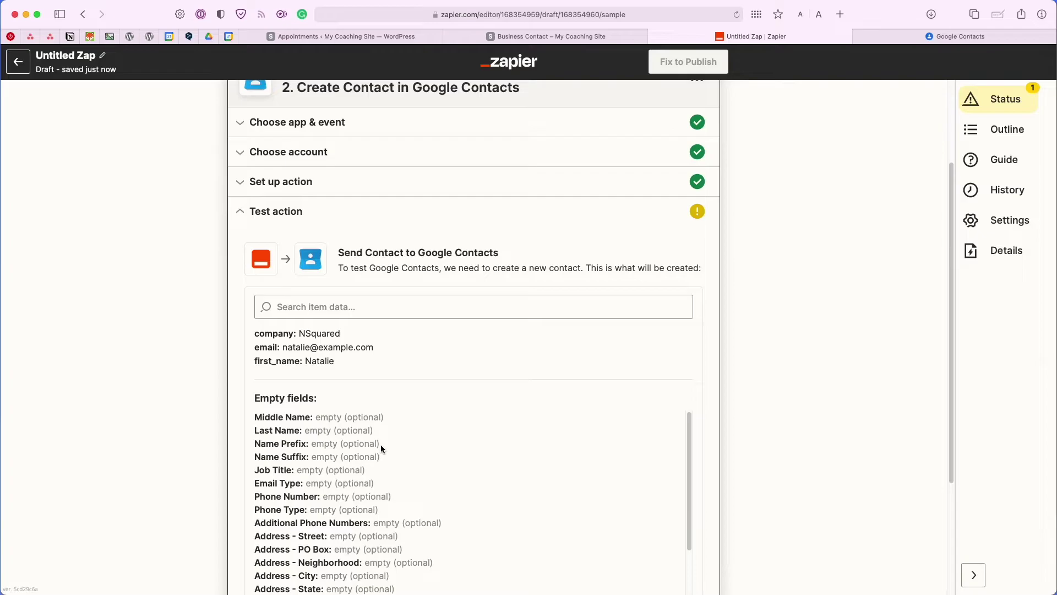
scroll(379, 444, "down", 1)
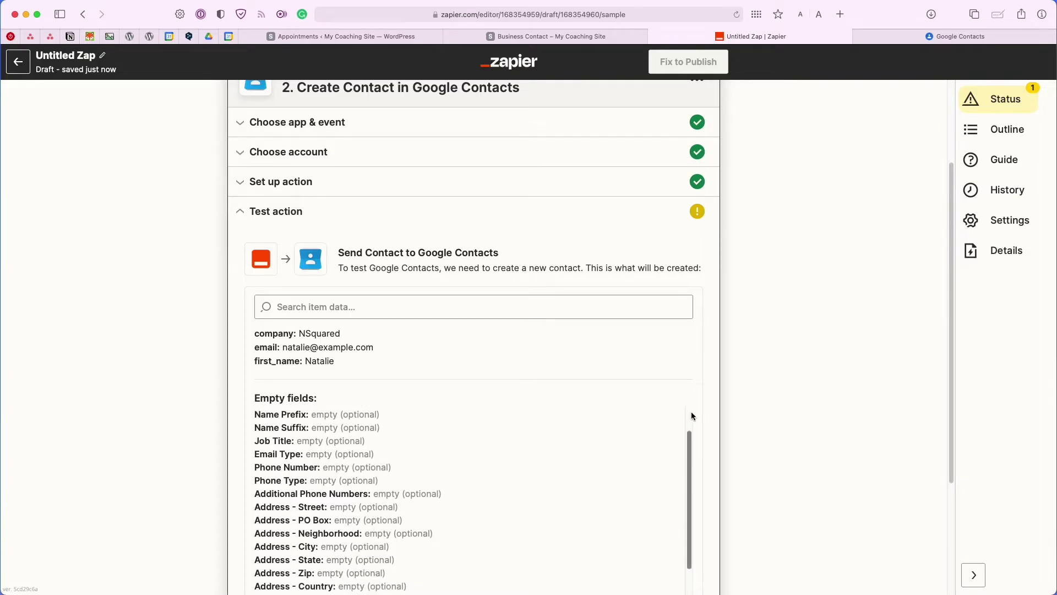
scroll(716, 425, "down", 1)
scroll(718, 425, "down", 1)
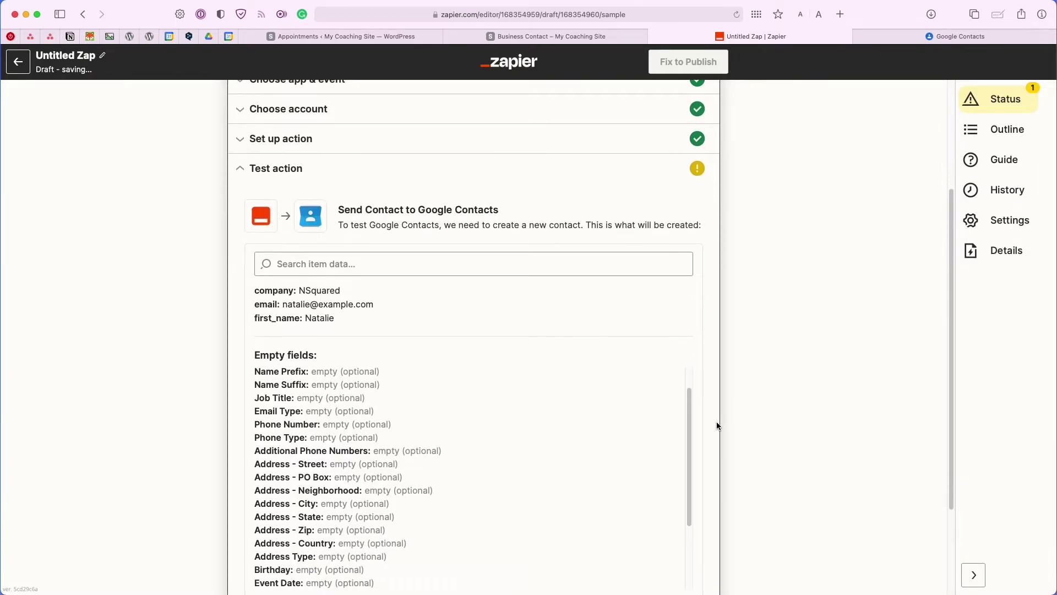
left_click(888, 36)
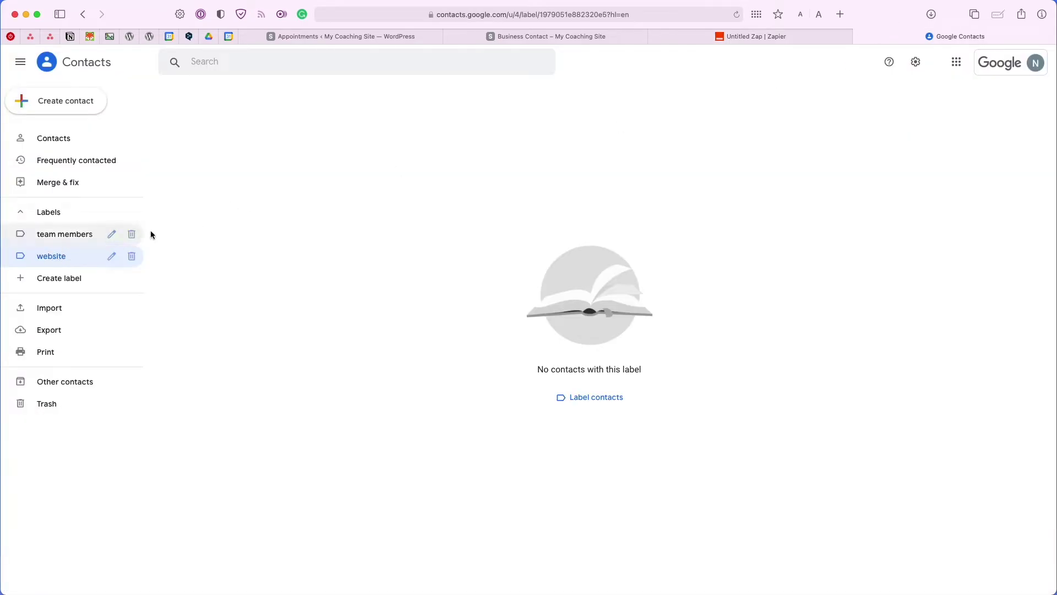
left_click(675, 44)
Send the NSquared sample contact to Google Contacts and add a step 3 action.
scroll(458, 355, "down", 3)
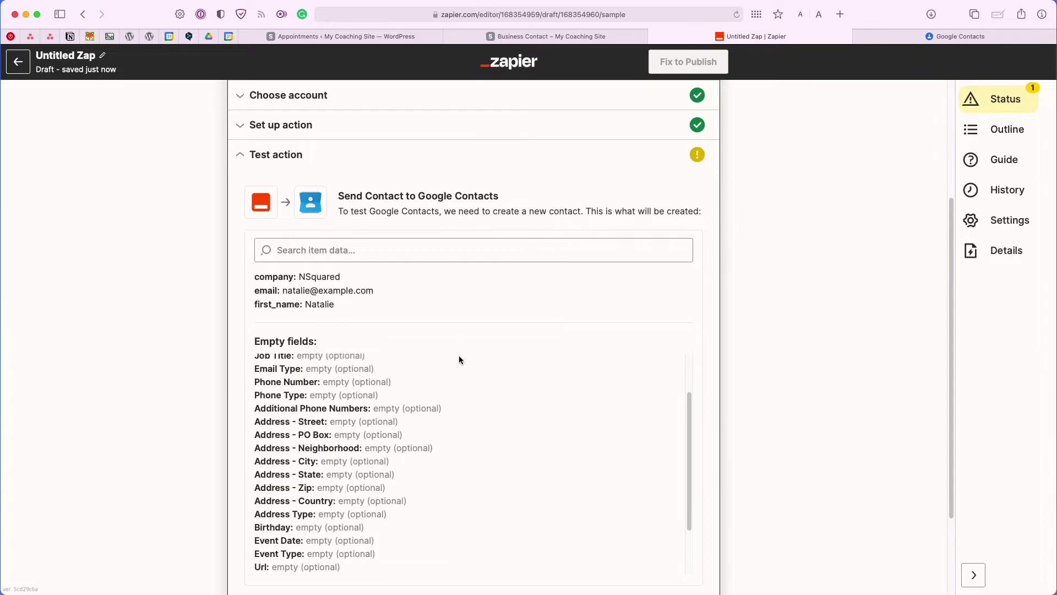
scroll(707, 411, "down", 3)
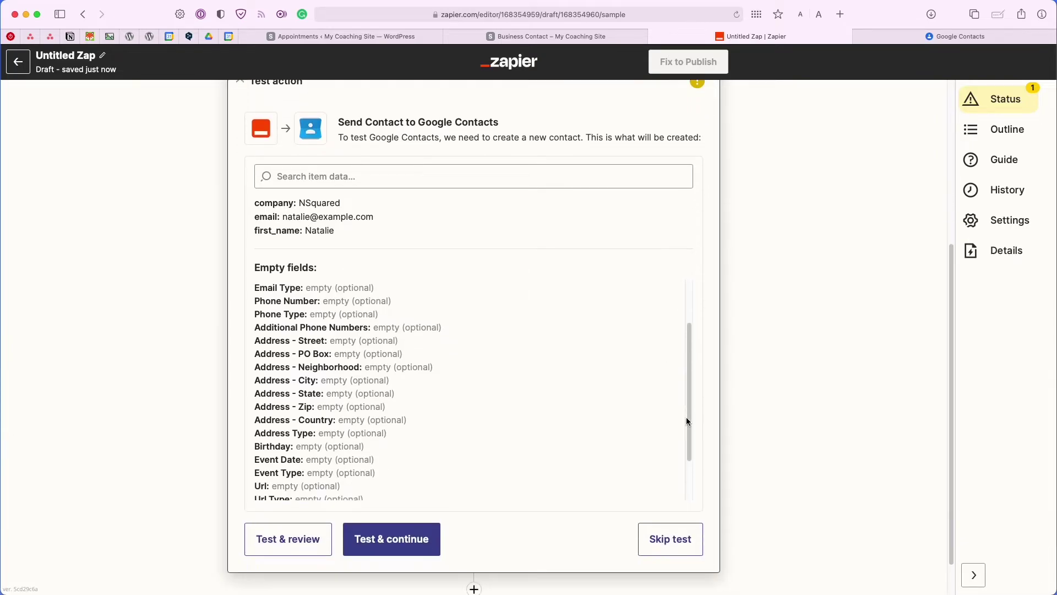
left_click(401, 525)
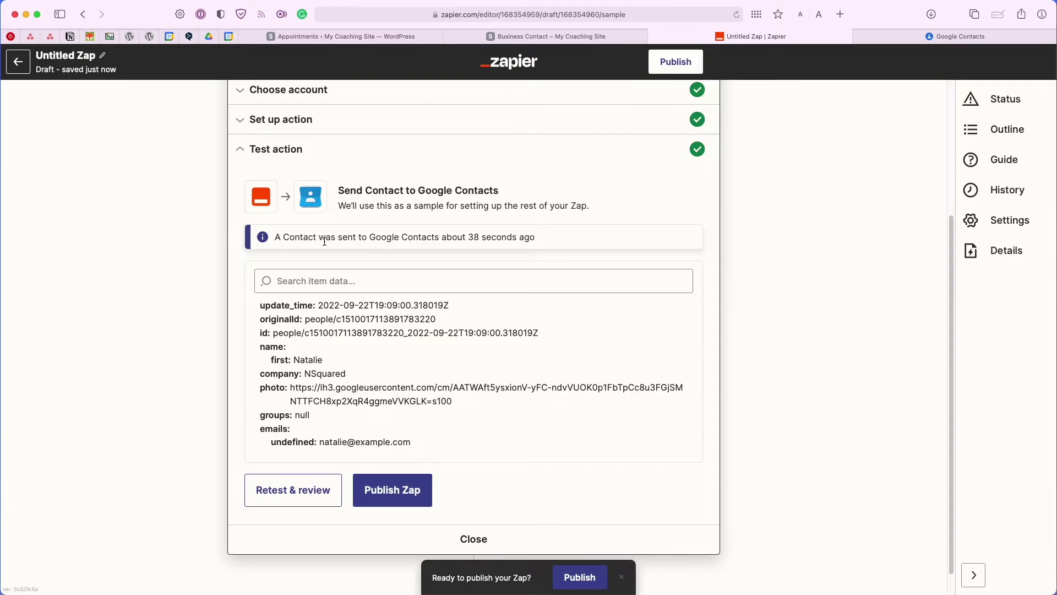
scroll(445, 310, "down", 1)
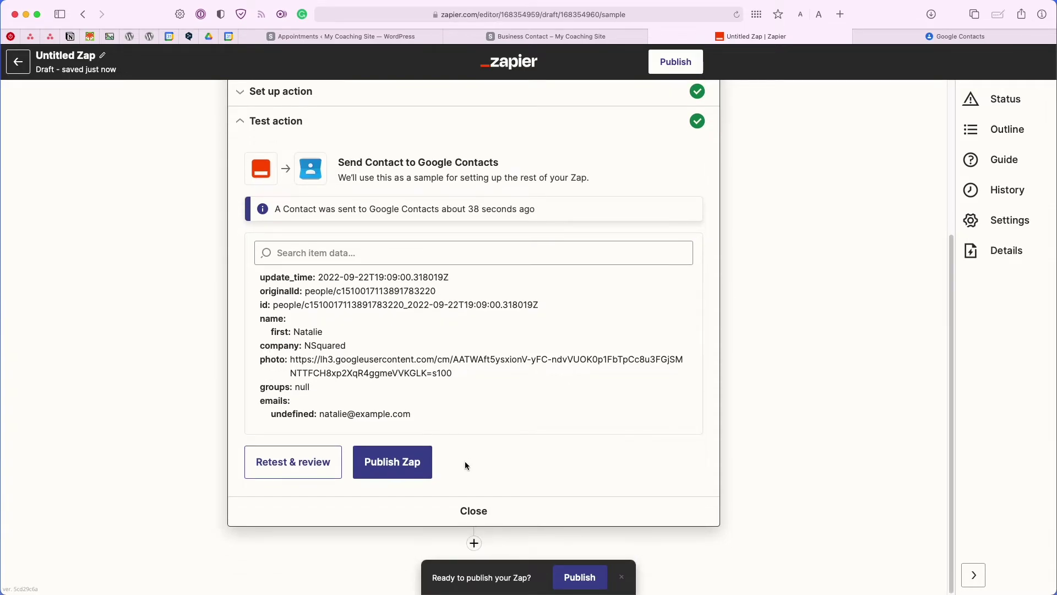
left_click(472, 543)
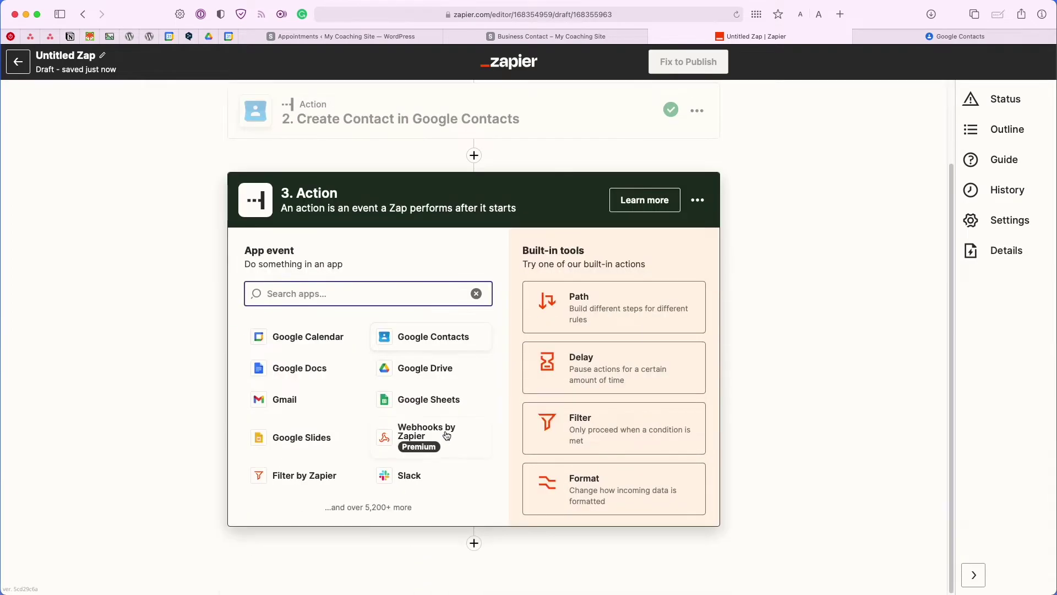
Make step 3 Google Contacts' Add Contact to Group event using the connected Google account.
left_click(430, 341)
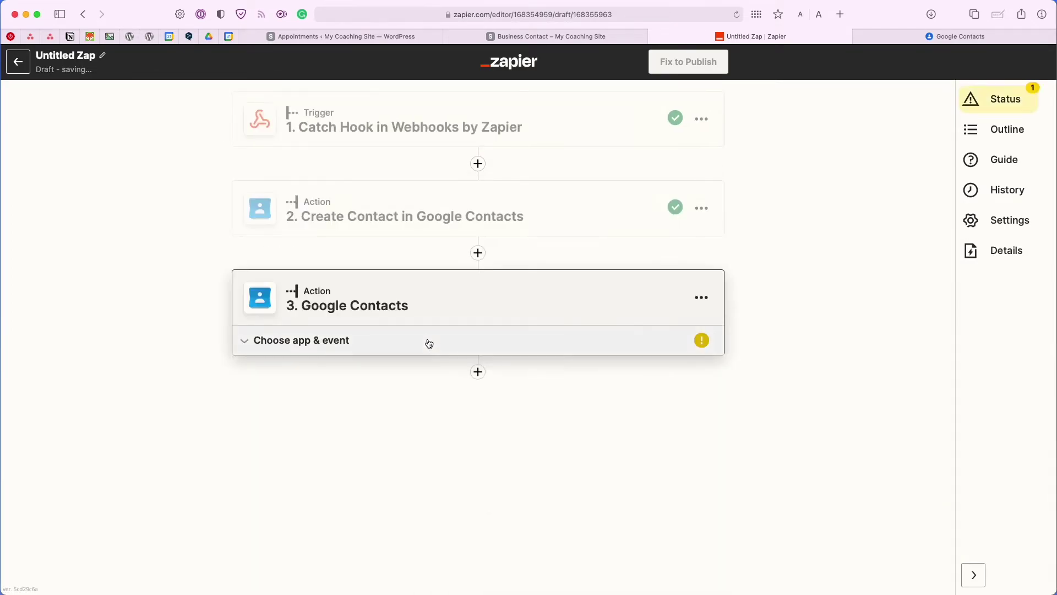
left_click(430, 341)
left_click(335, 438)
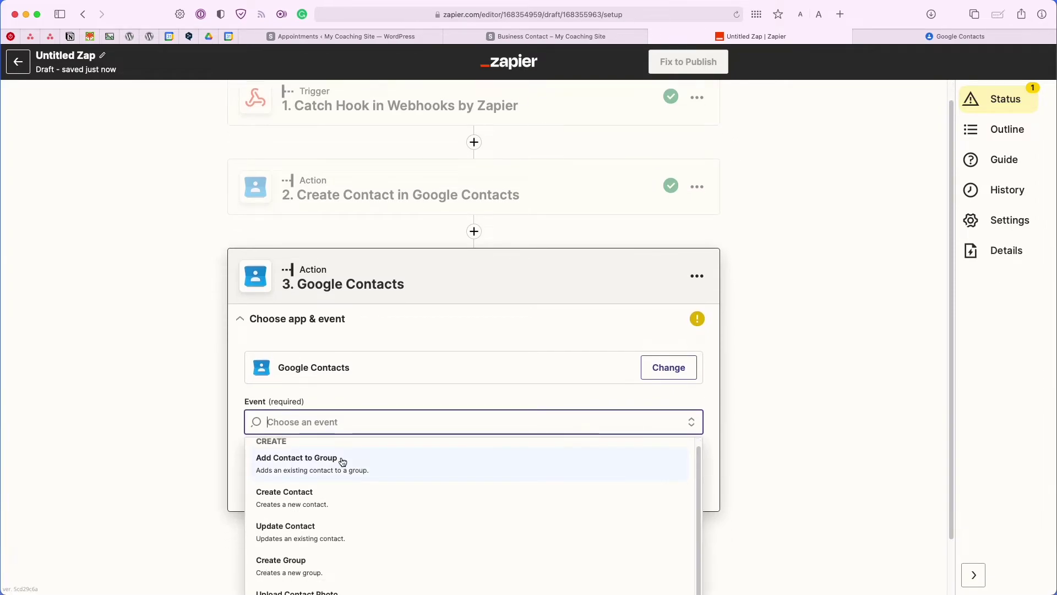
left_click(343, 461)
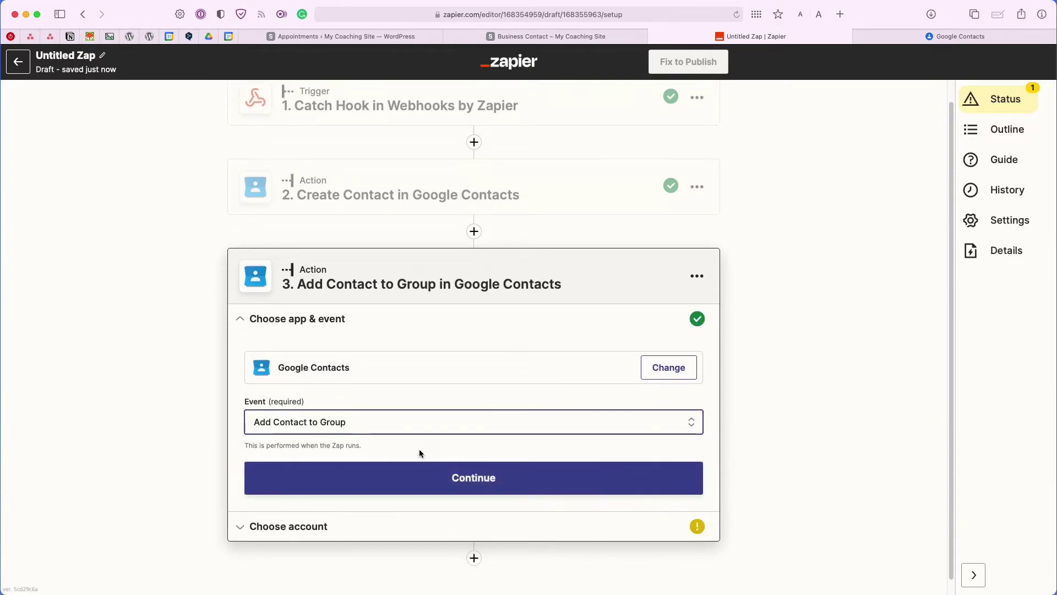
left_click(424, 468)
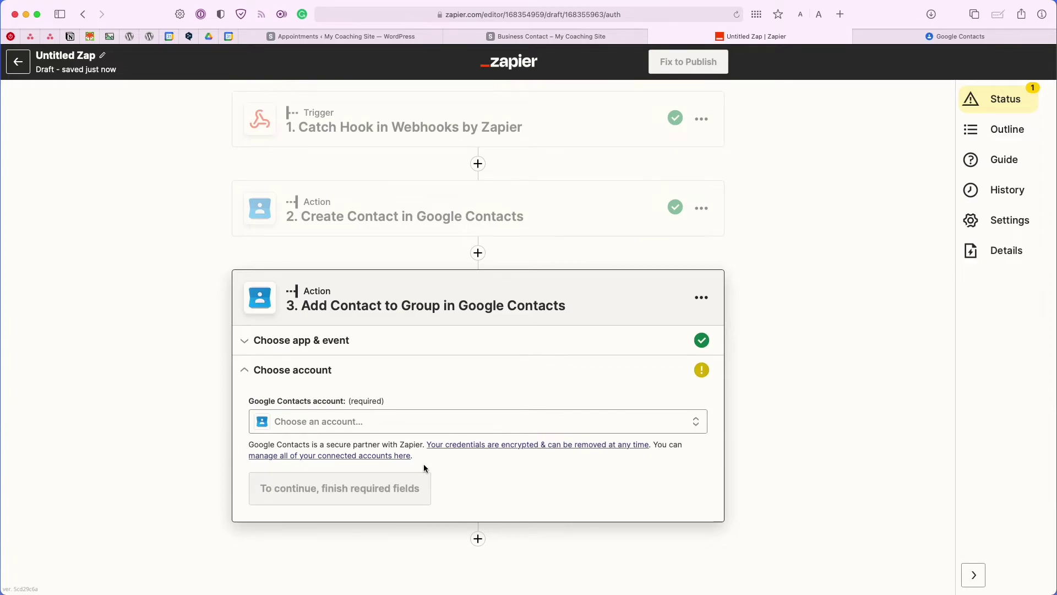
left_click(380, 421)
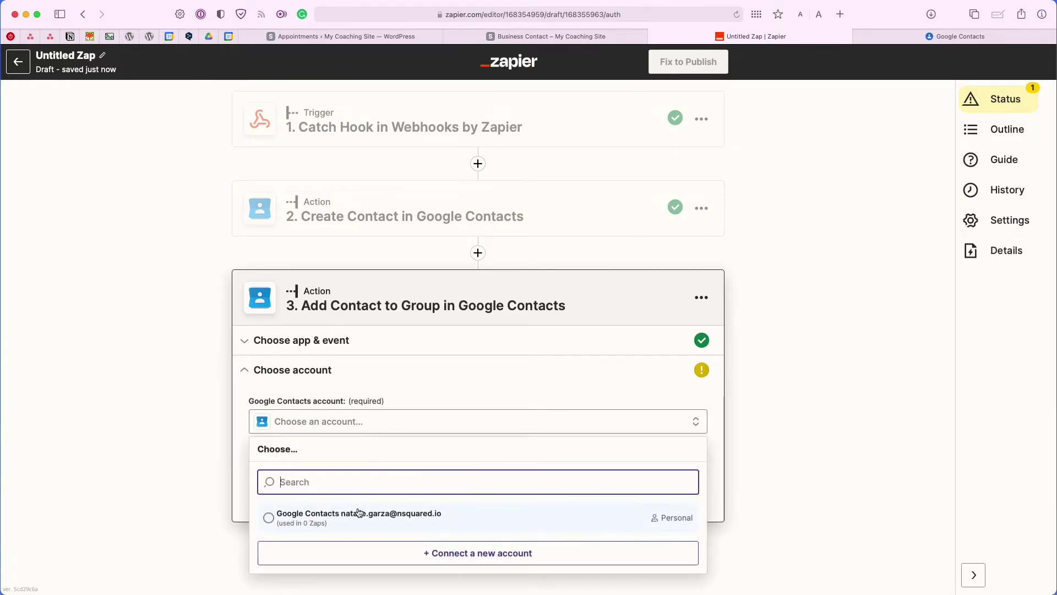
left_click(326, 520)
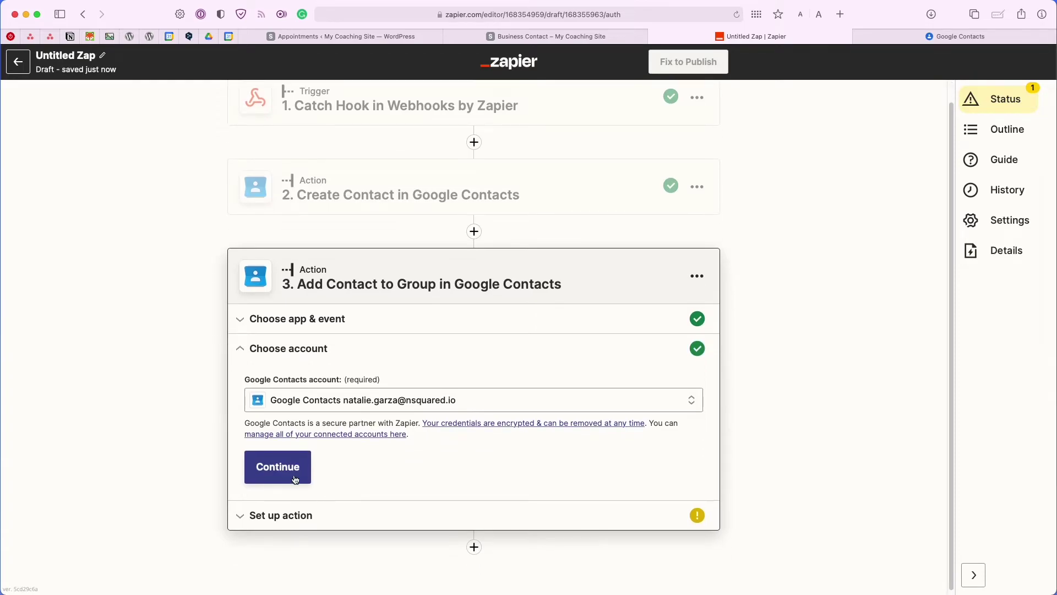
left_click(289, 475)
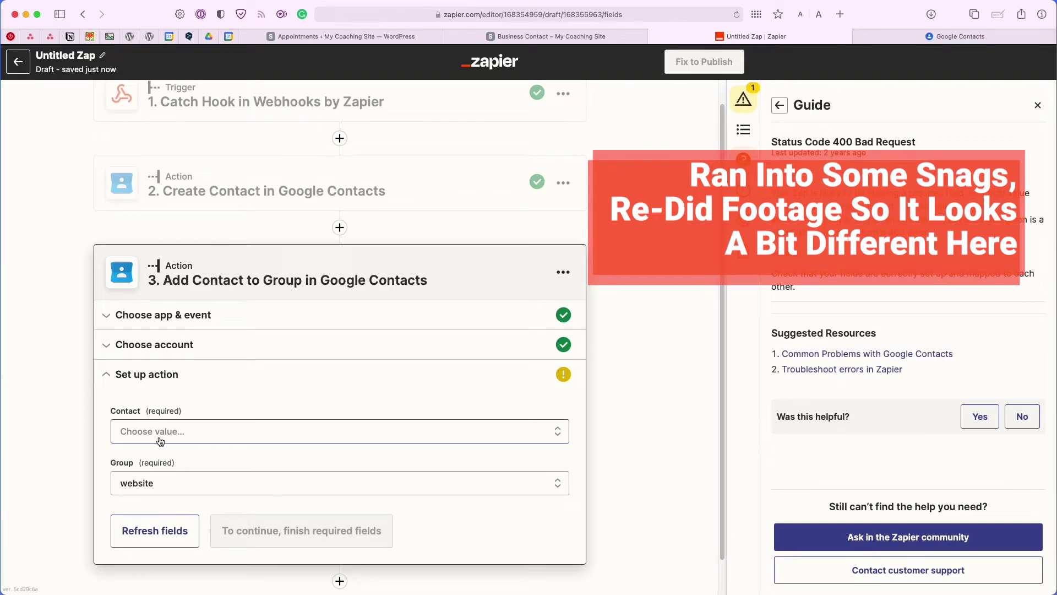
Map the Contact field to the Create Contact step's Original ID.
left_click(160, 435)
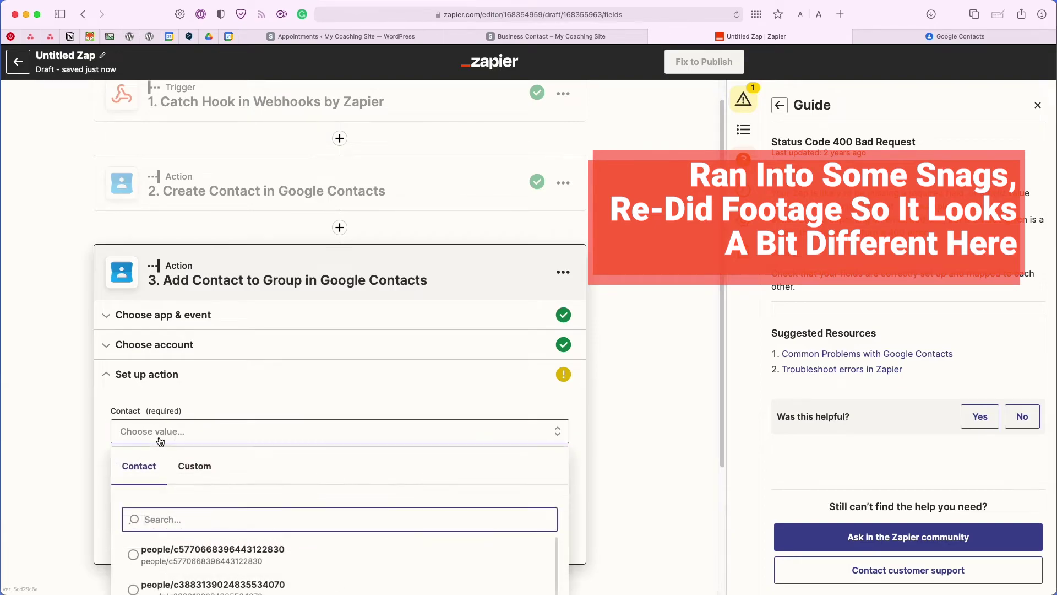
scroll(160, 443, "down", 5)
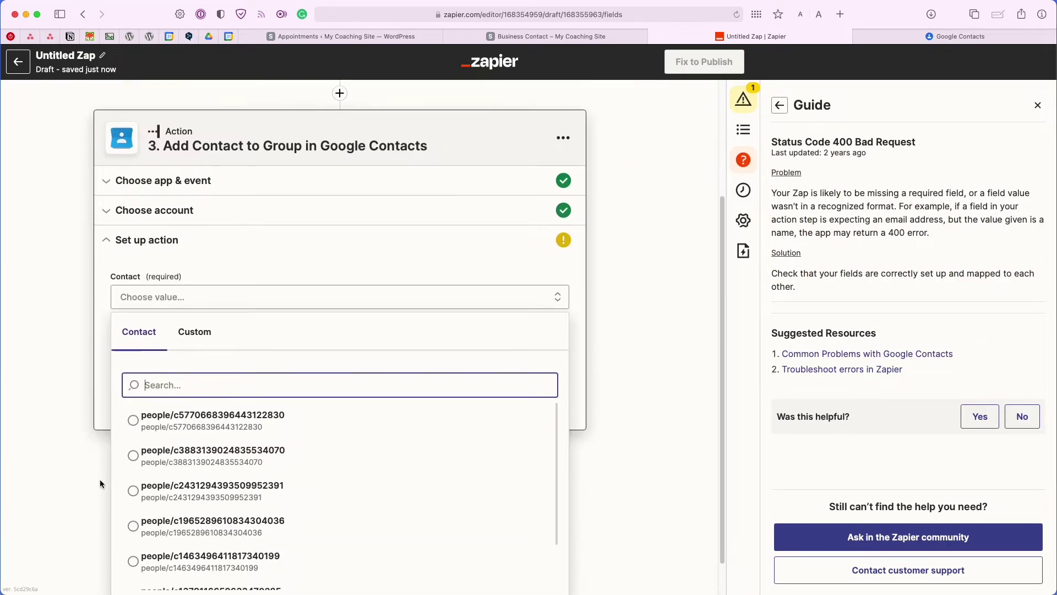
scroll(164, 442, "down", 3)
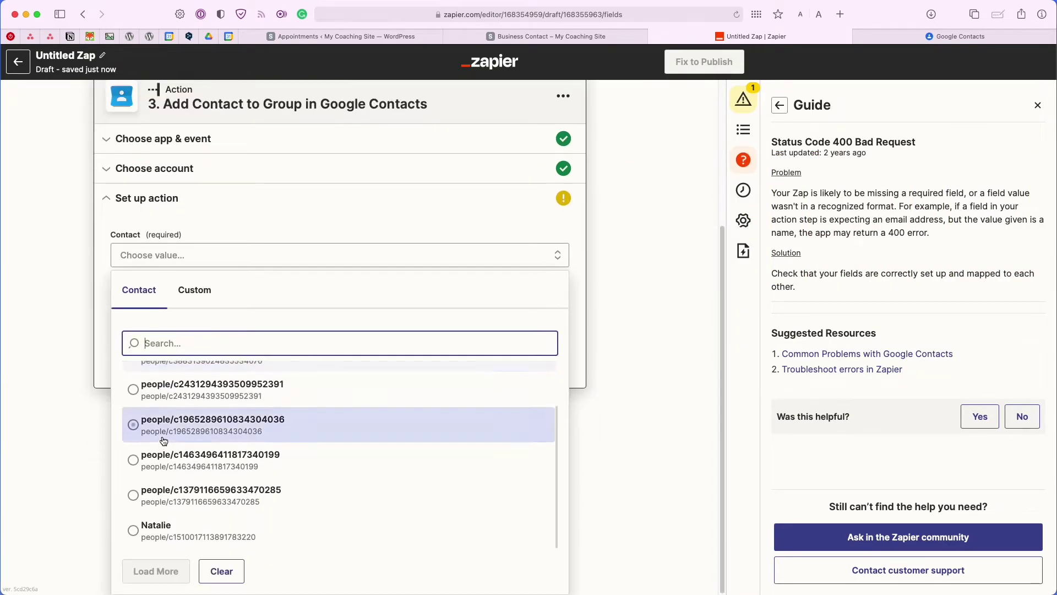
scroll(163, 440, "up", 2)
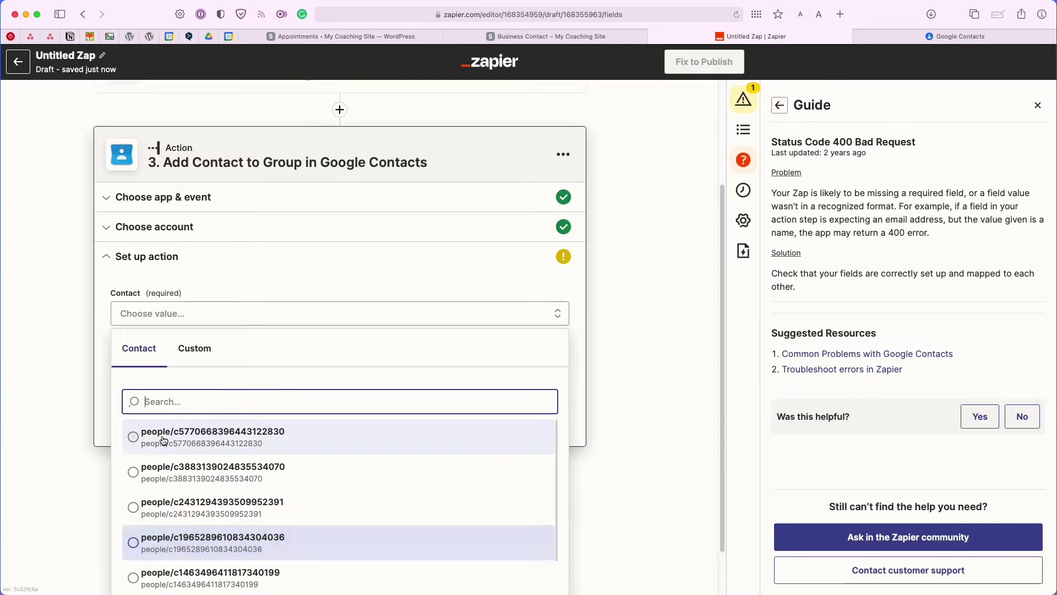
left_click(189, 358)
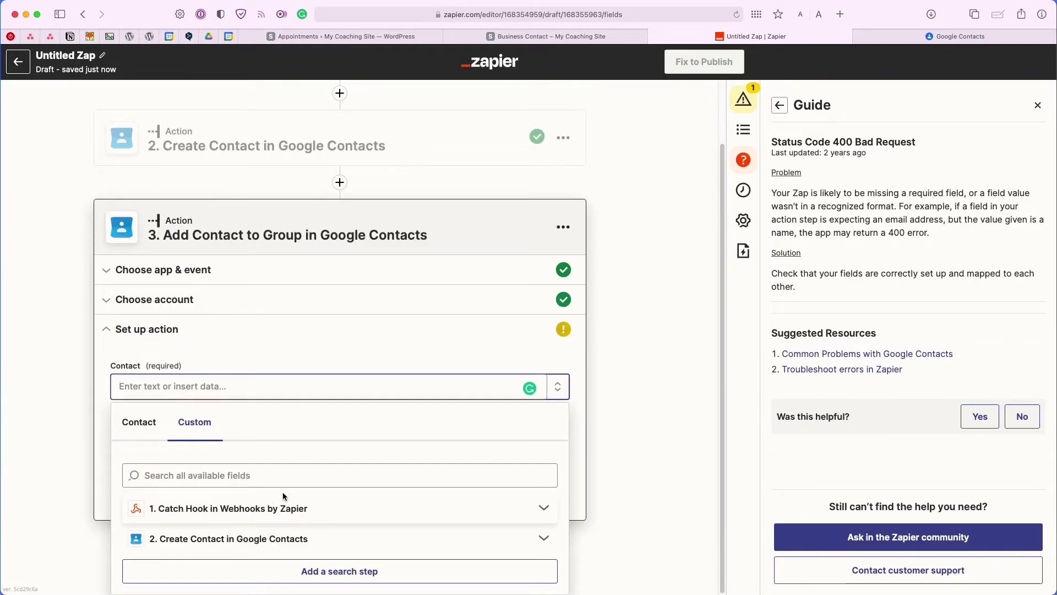
left_click(333, 541)
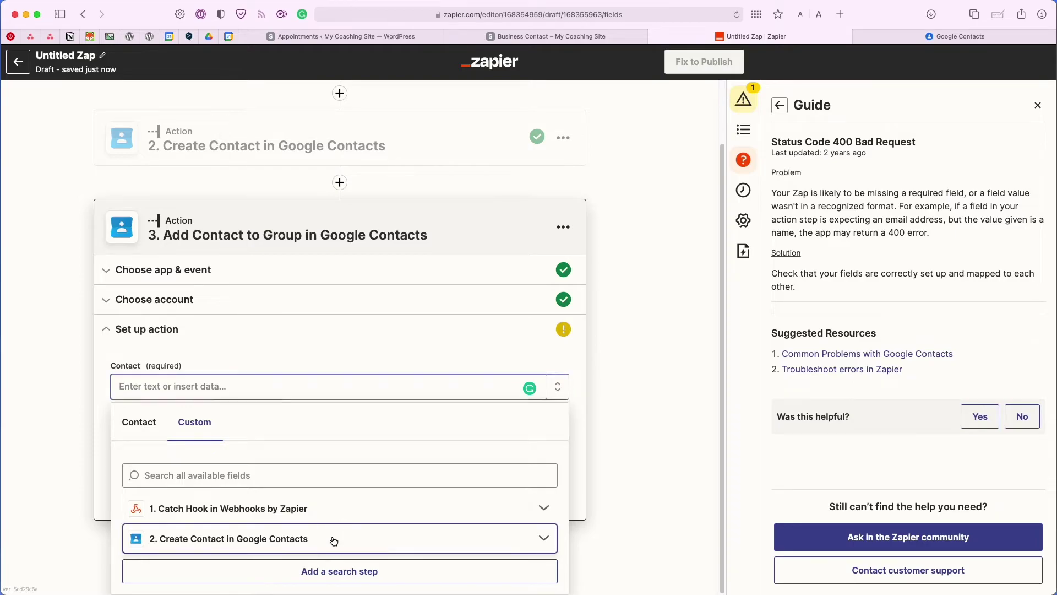
left_click(189, 528)
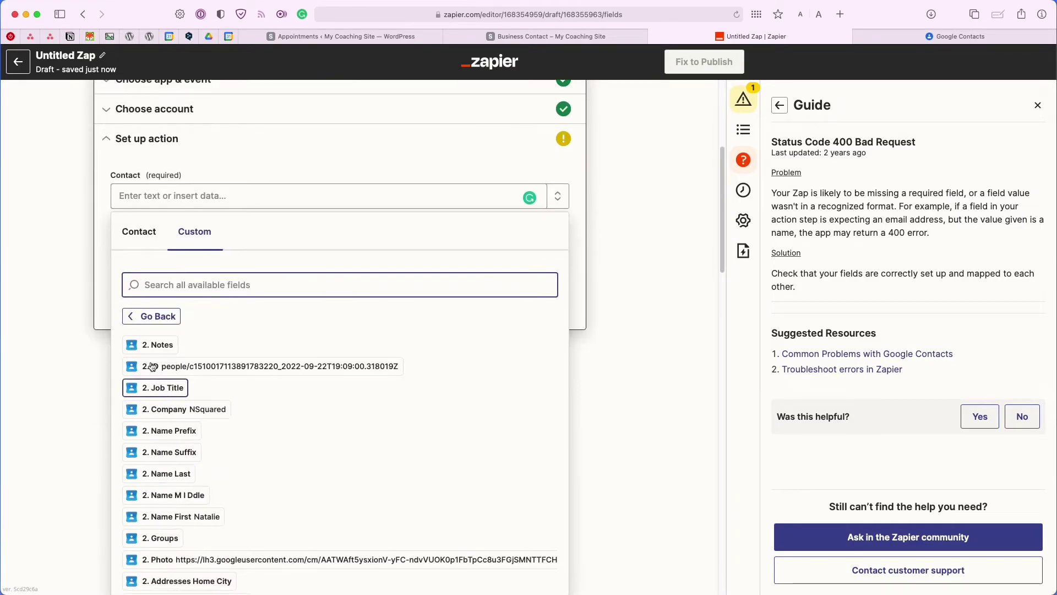
scroll(255, 441, "down", 15)
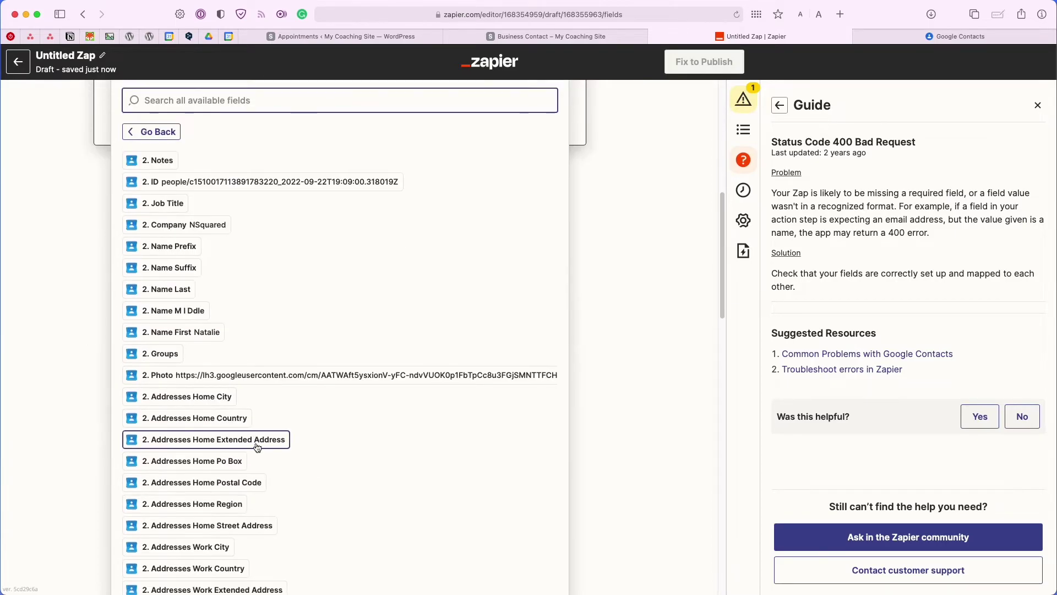
scroll(257, 444, "down", 10)
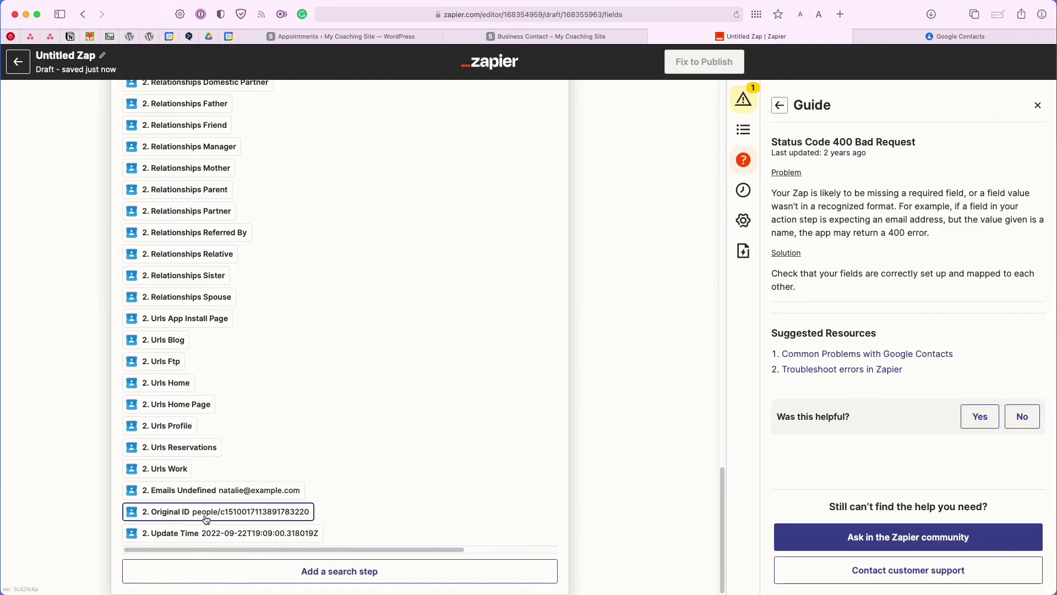
left_click(245, 518)
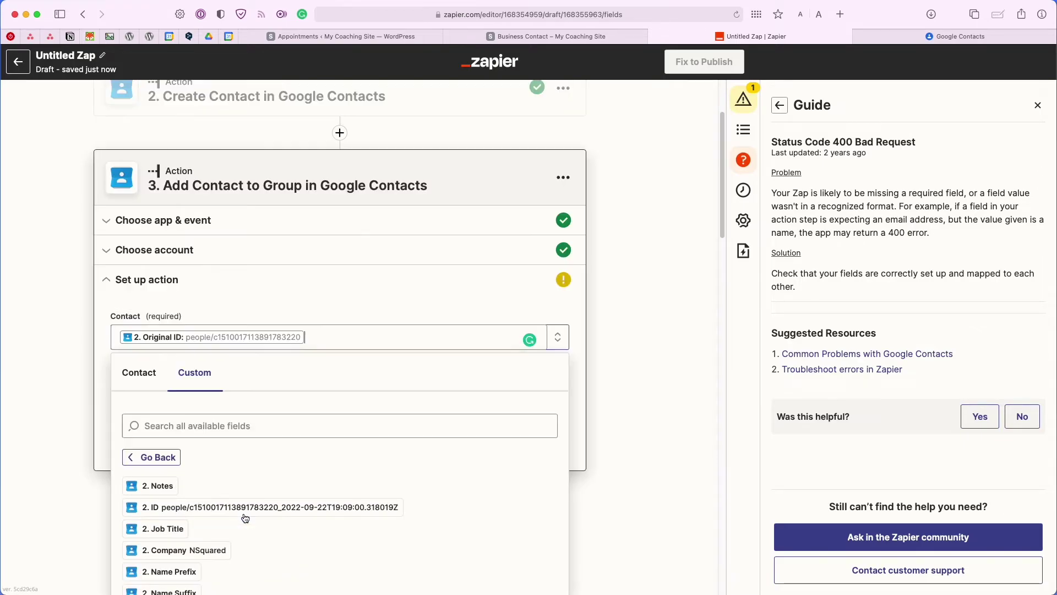
left_click(351, 292)
Set the Group to website and continue to the test action.
left_click(176, 446)
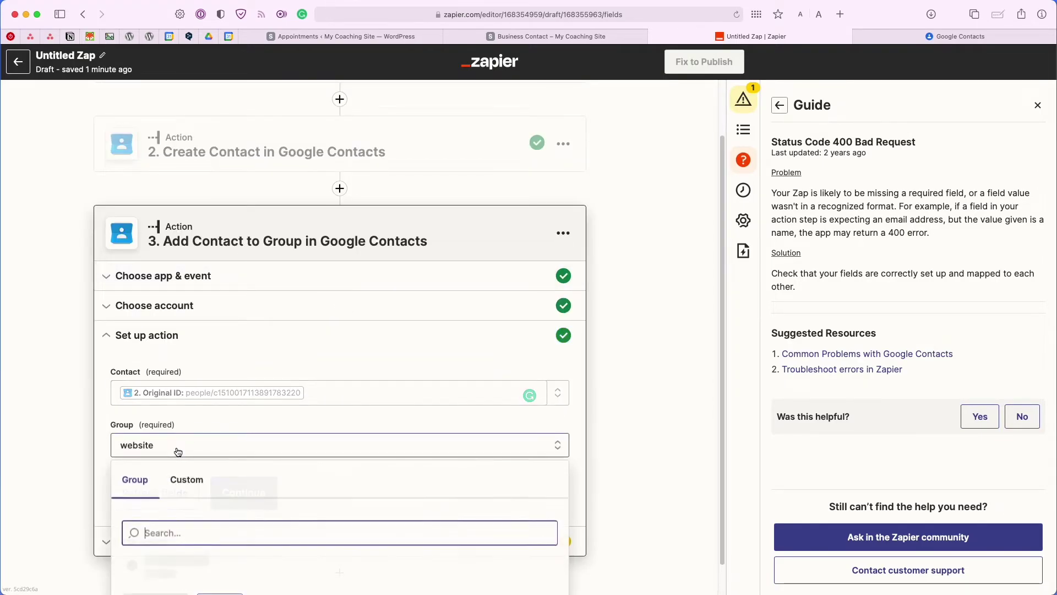
scroll(98, 492, "down", 3)
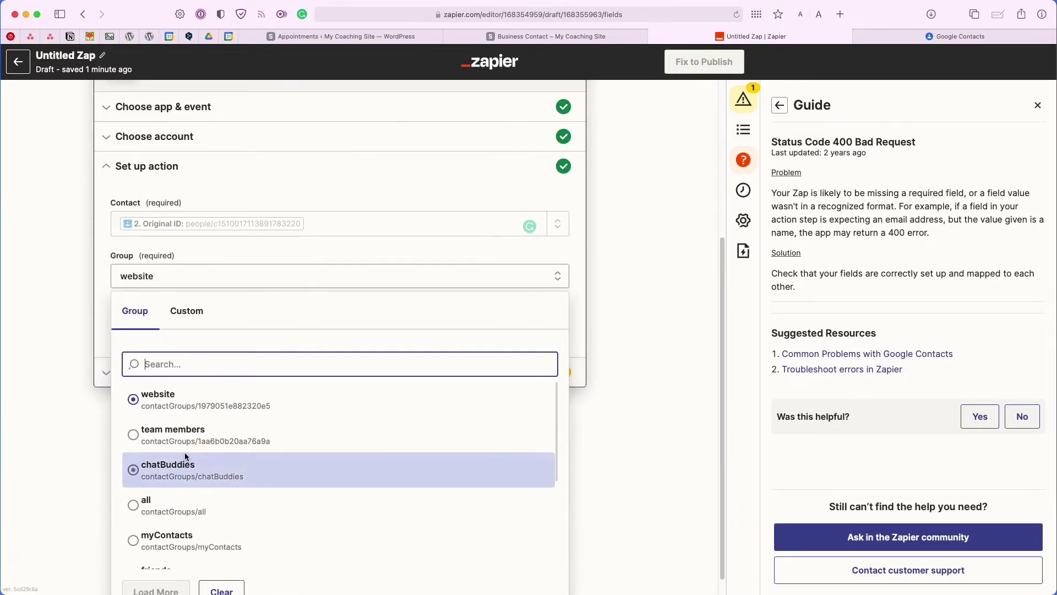
scroll(183, 451, "down", 2)
scroll(187, 449, "up", 5)
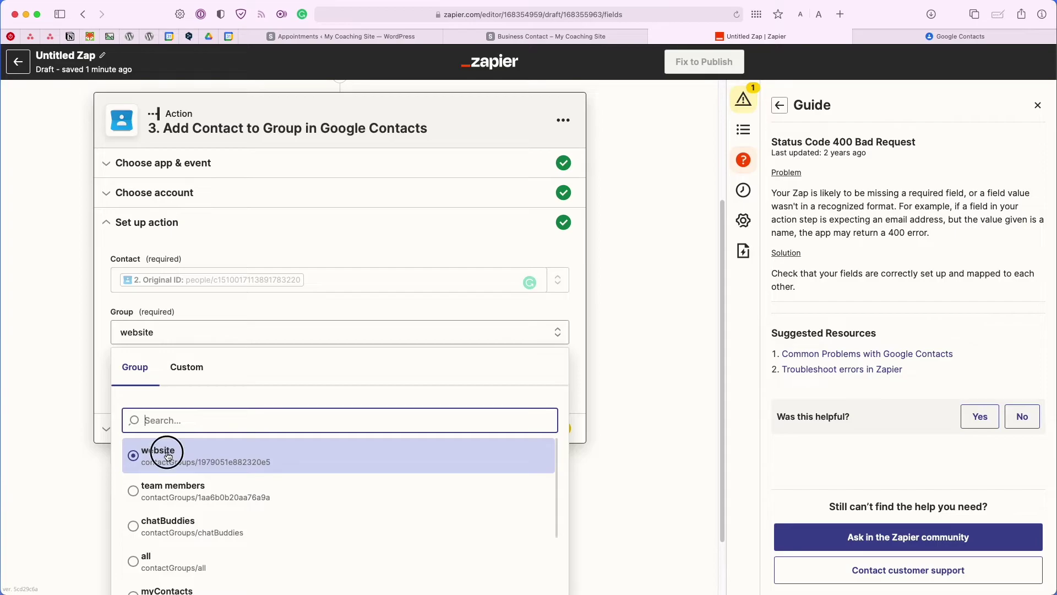
left_click(168, 456)
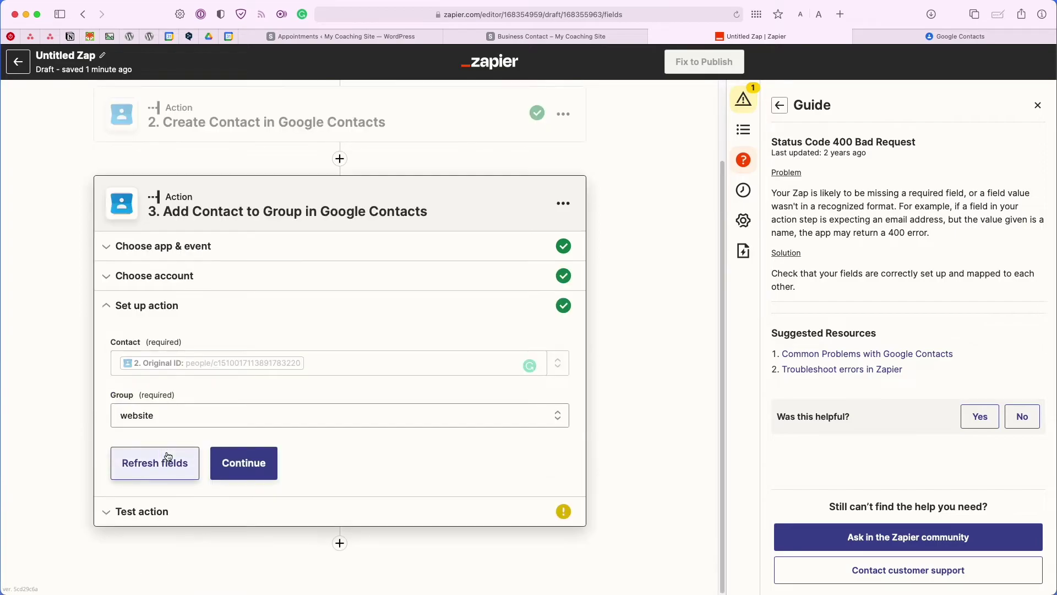
left_click(264, 470)
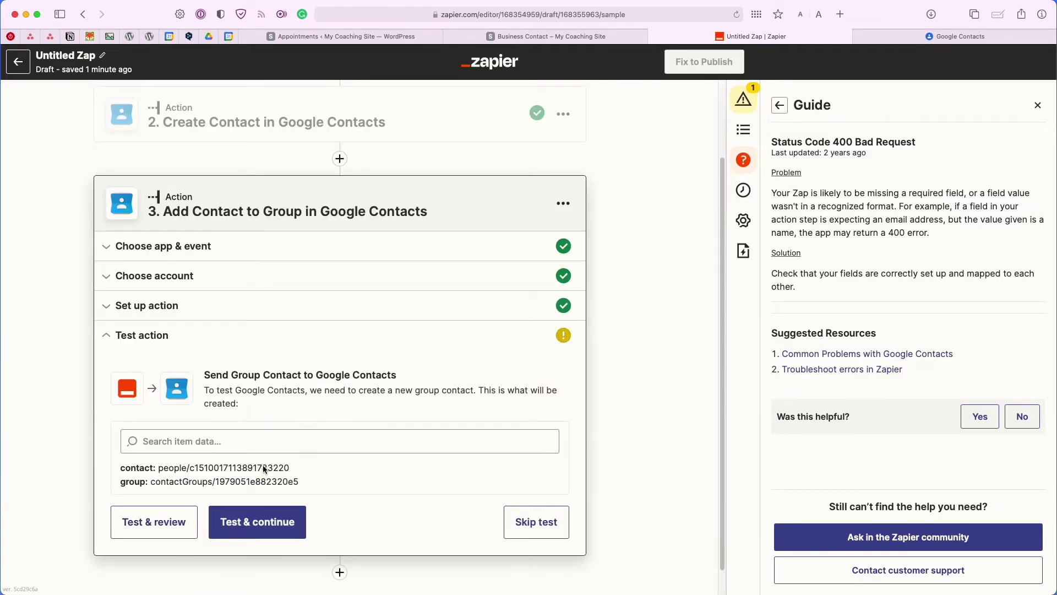
Run the add-to-group test successfully, then view the website label in Google Contacts.
left_click(168, 522)
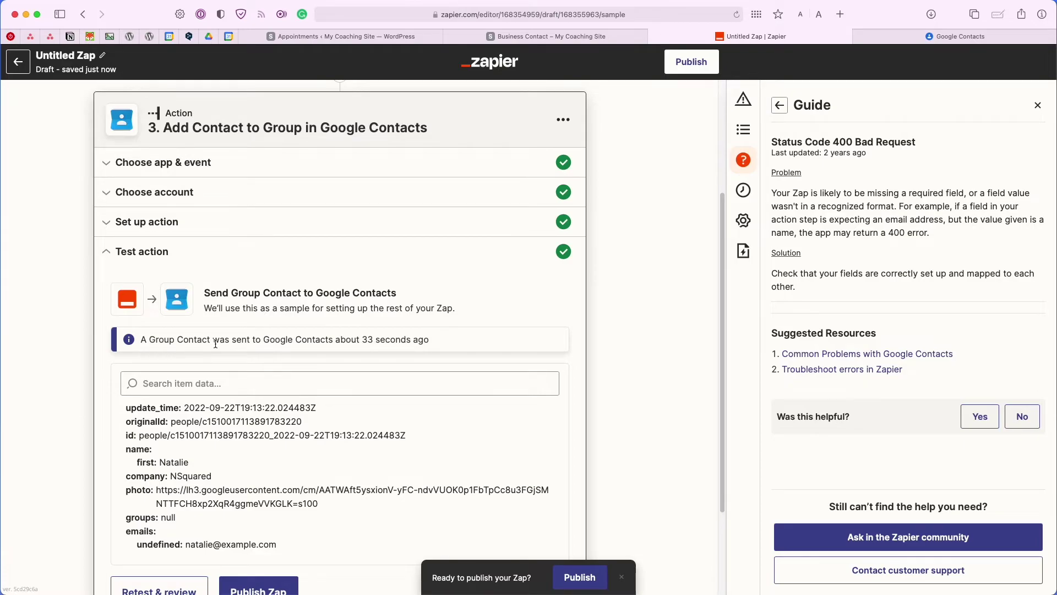
left_click(938, 38)
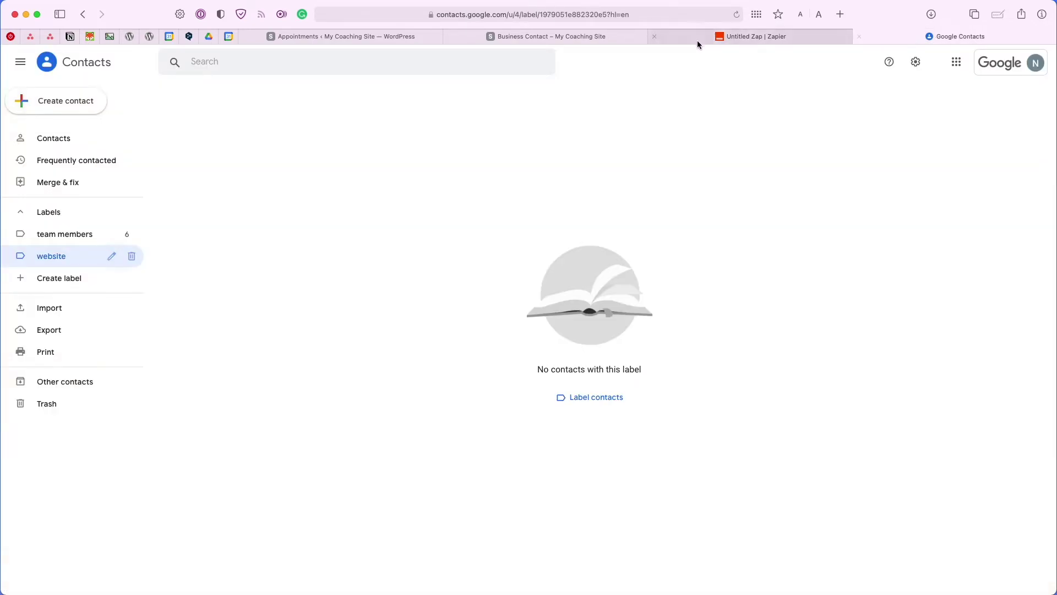
Refresh the website label to confirm the NSquared test contact, then return to the Zap editor.
left_click(736, 15)
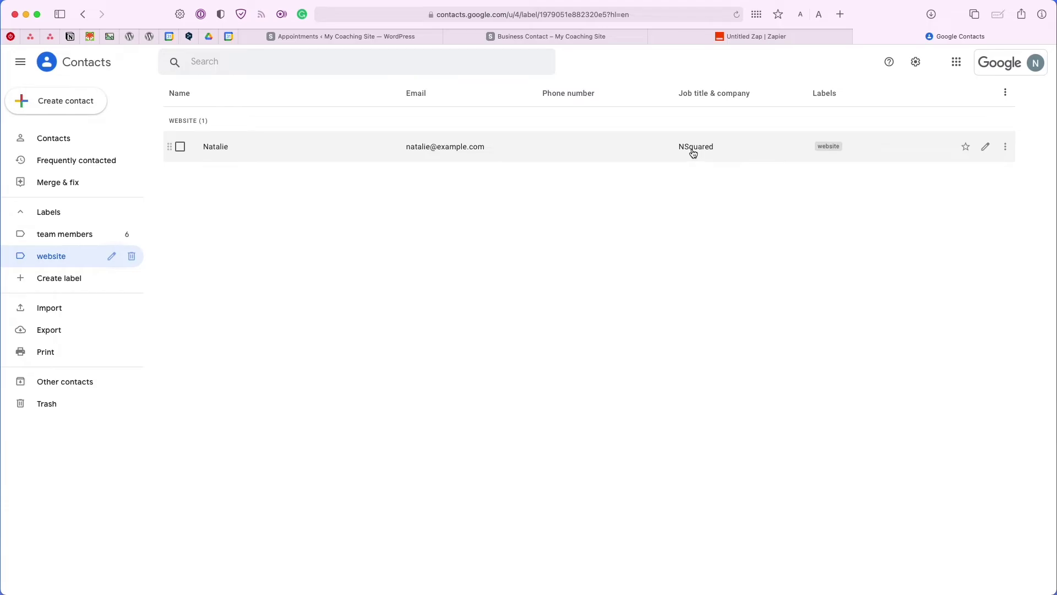
left_click(695, 39)
scroll(536, 377, "down", 3)
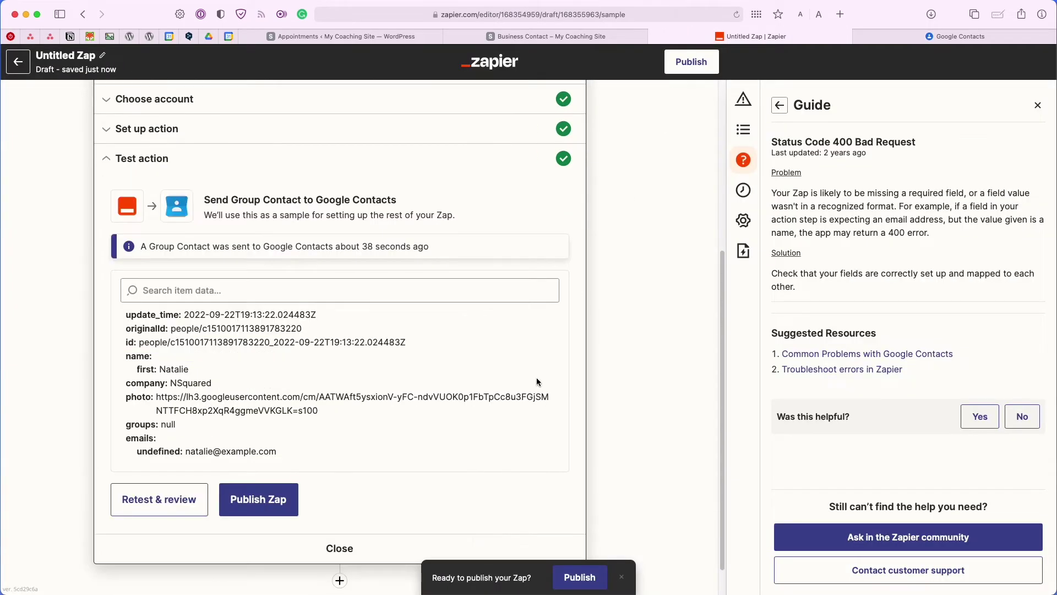
Publish the zap and turn it on, then return to the Business Contact booking page.
left_click(229, 506)
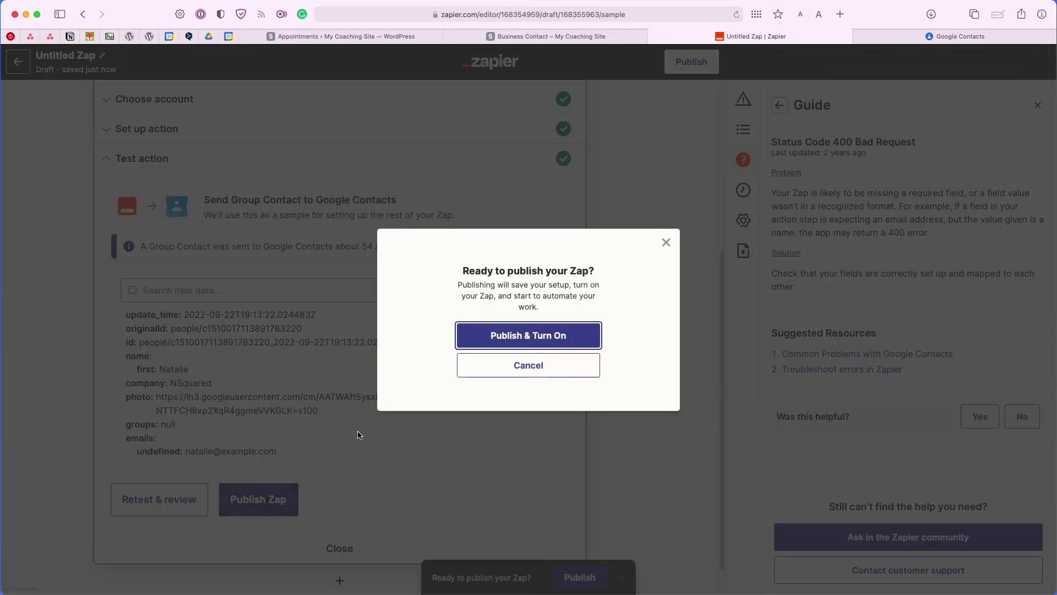
left_click(479, 343)
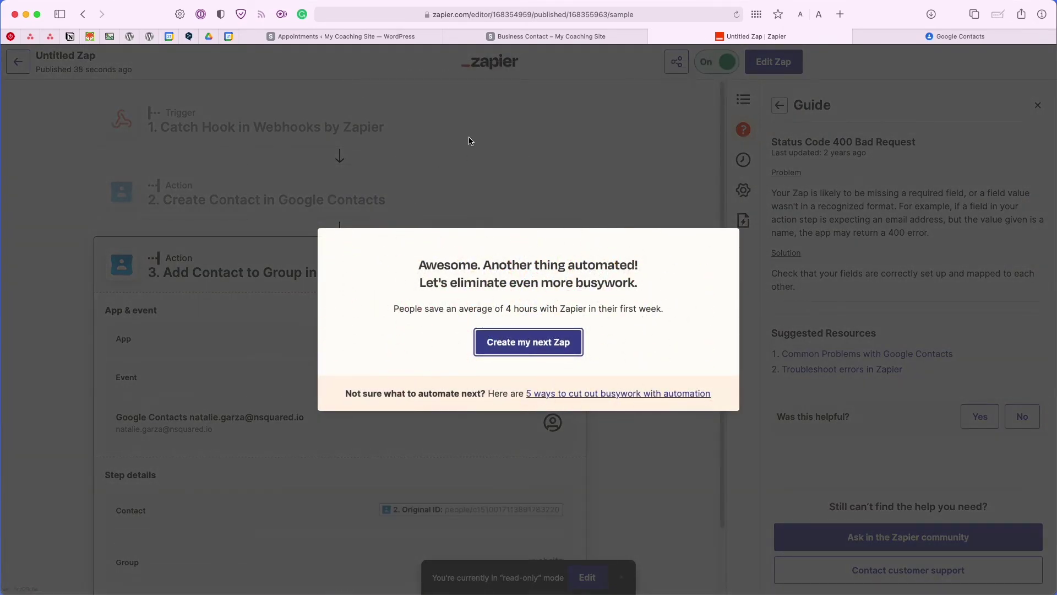
left_click(537, 43)
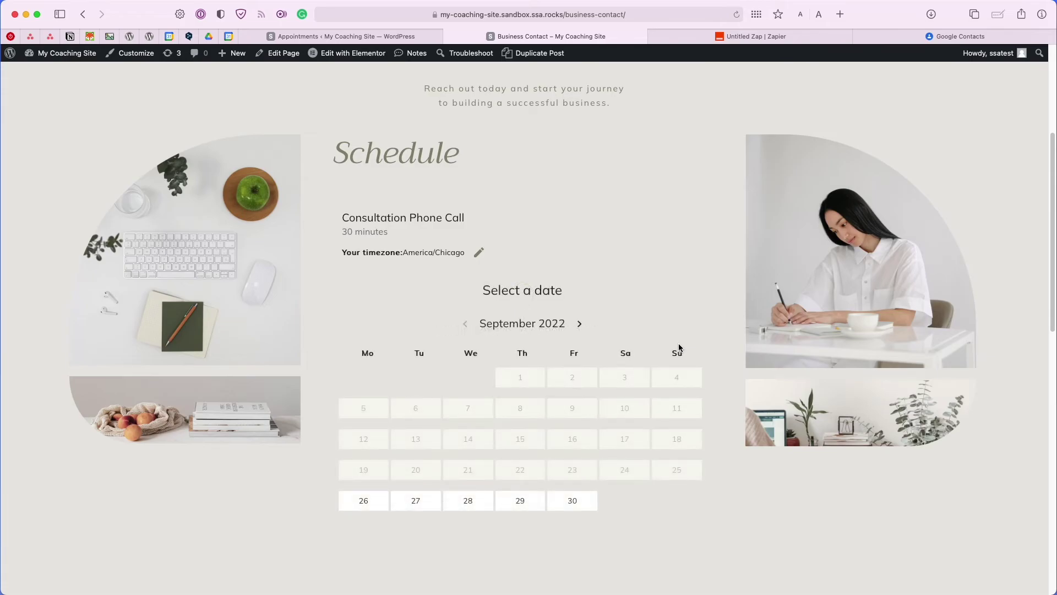
Book a September 28, 9:00 AM call with the booker's name, e-mail and business 'Grease Inc.'.
left_click(468, 502)
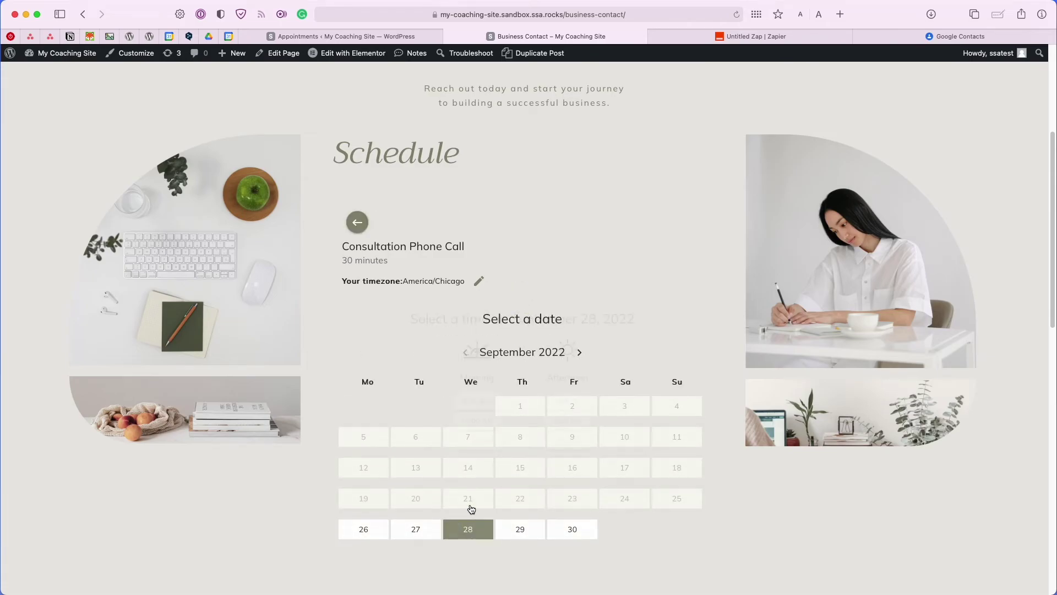
left_click(483, 403)
left_click(481, 310)
type("Sandy")
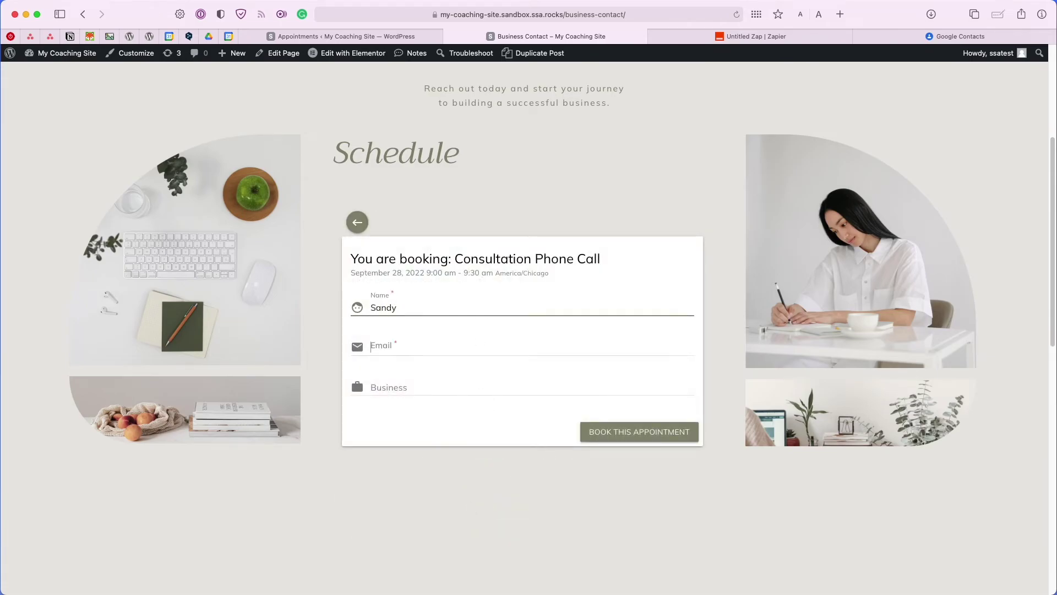
key("Tab")
key("Tab")
type("Grease.")
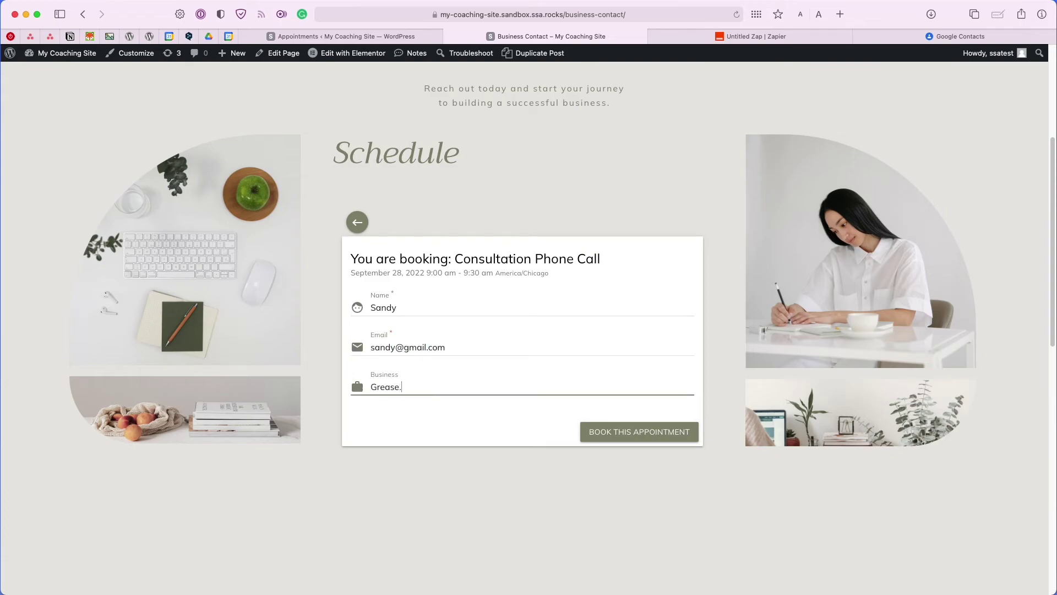
key("BackSpace")
type("Inc.")
left_click(619, 435)
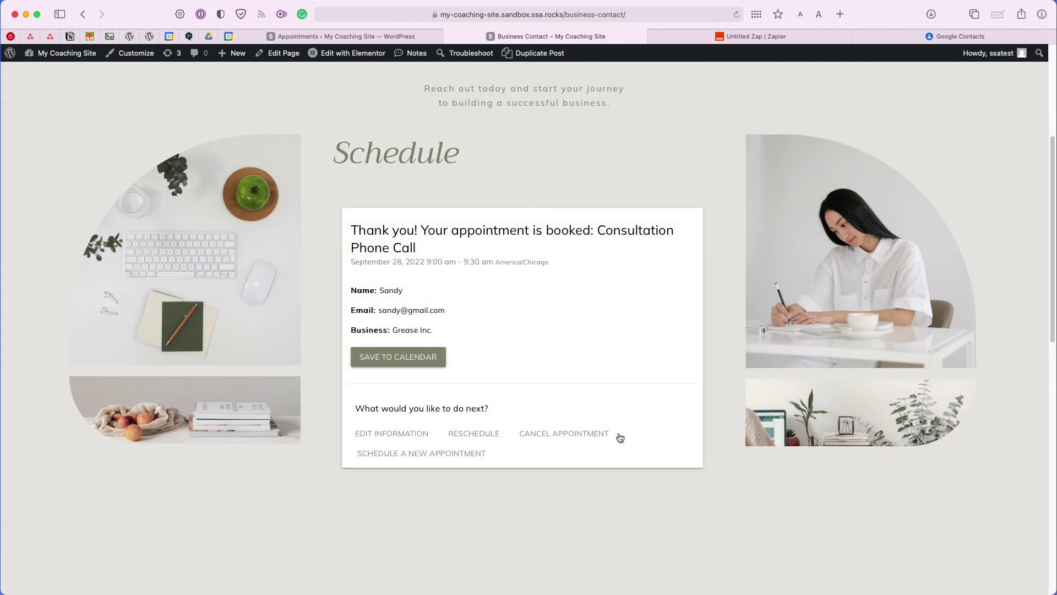
left_click(935, 39)
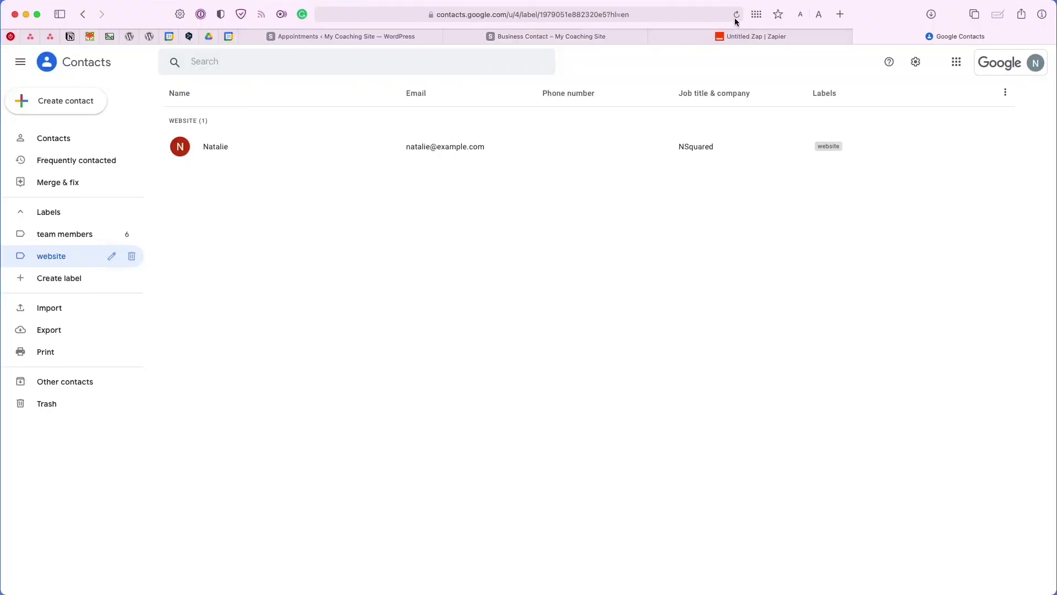
Refresh the website label to confirm the Grease Inc. contact was added, then return to Zapier.
left_click(736, 20)
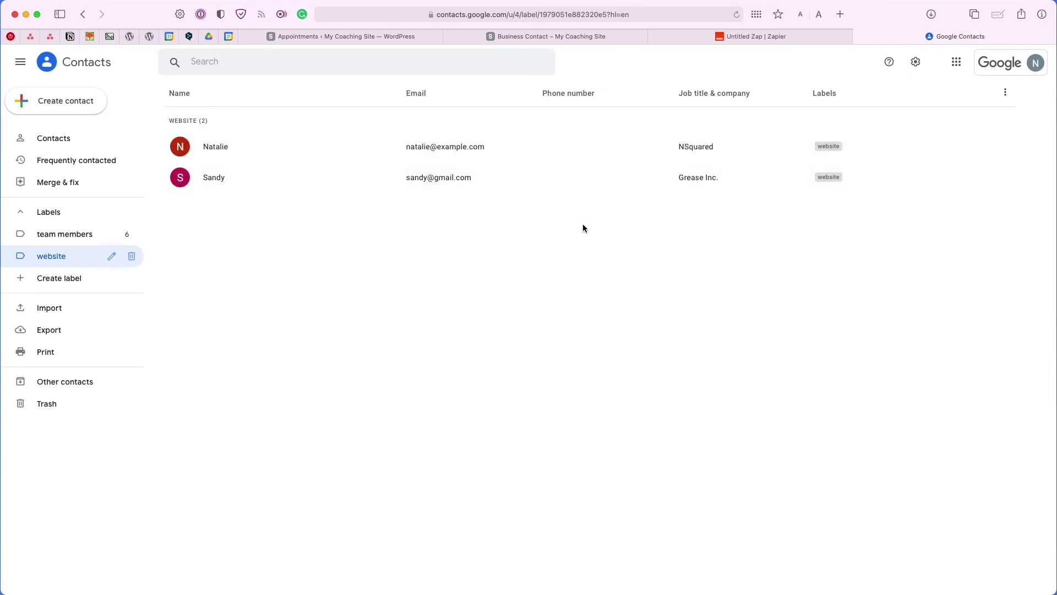
left_click(771, 37)
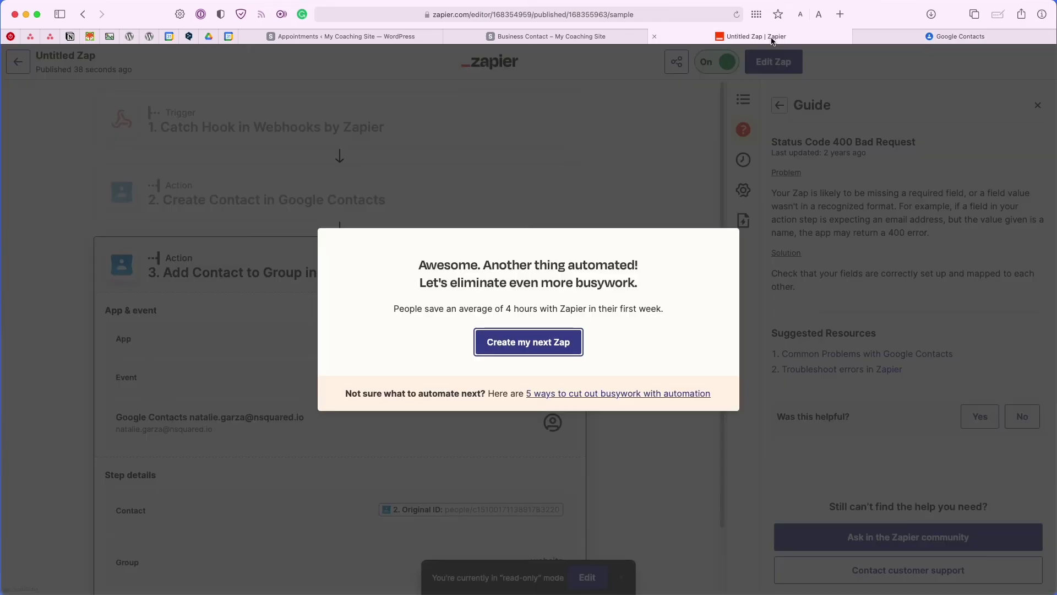
Open the zap's Details from My Zaps and review Task usage showing 2 successful runs.
left_click(646, 221)
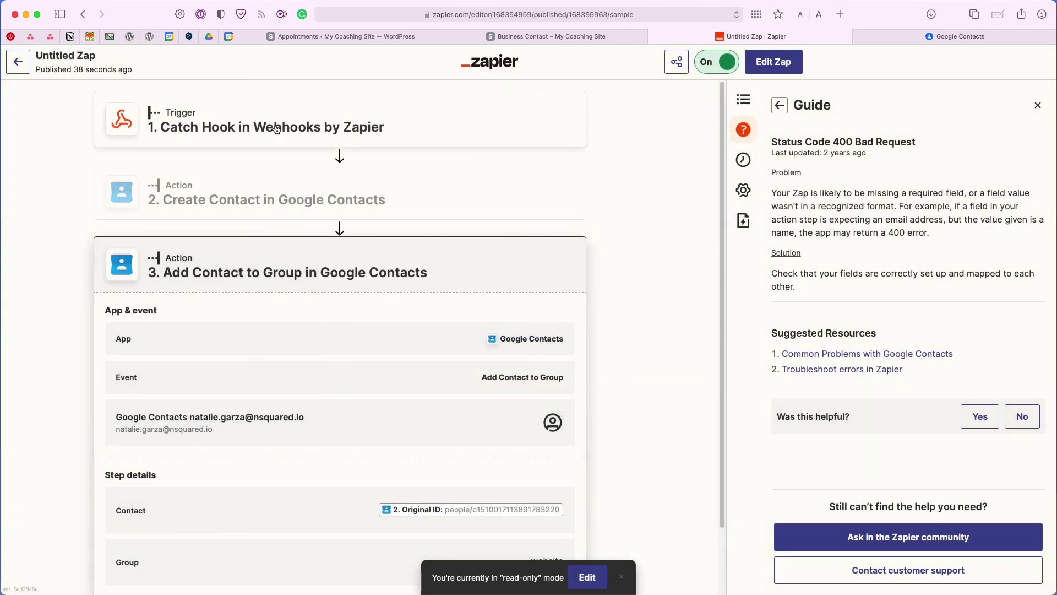
left_click(18, 62)
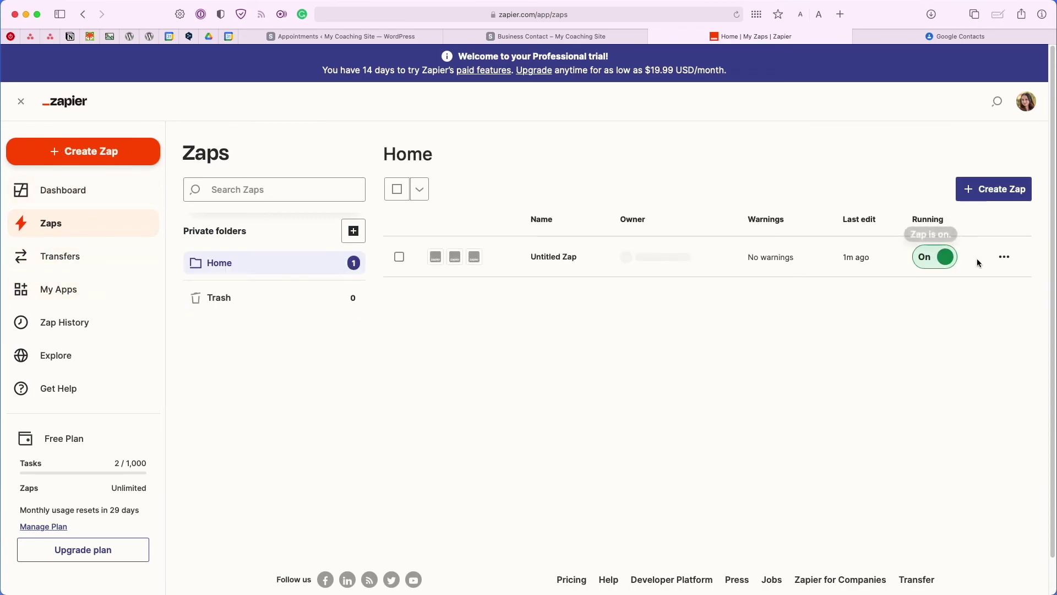
left_click(1003, 259)
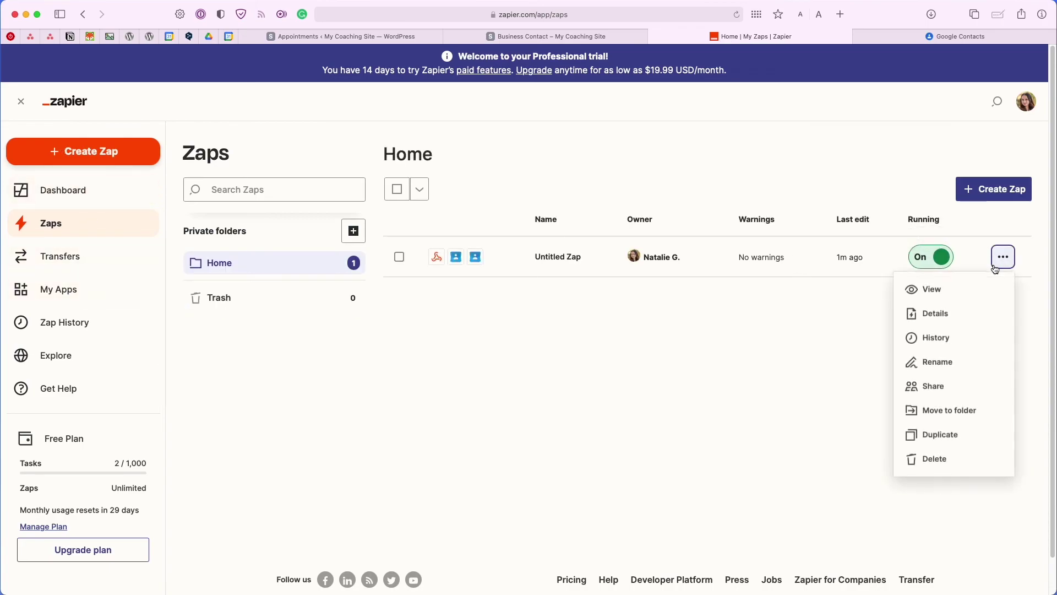
left_click(959, 315)
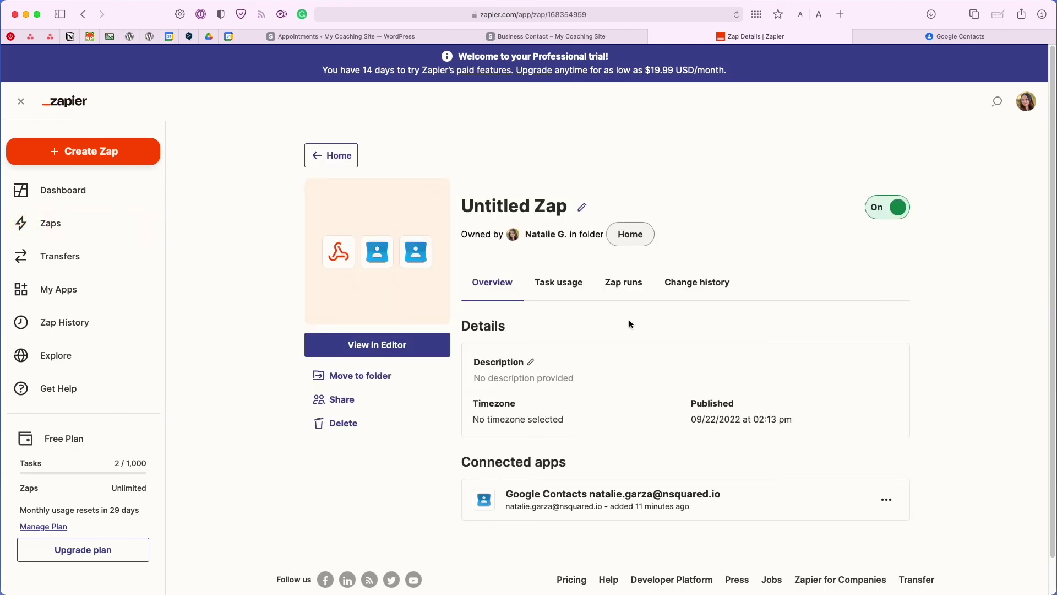
scroll(629, 323, "down", 1)
left_click(580, 258)
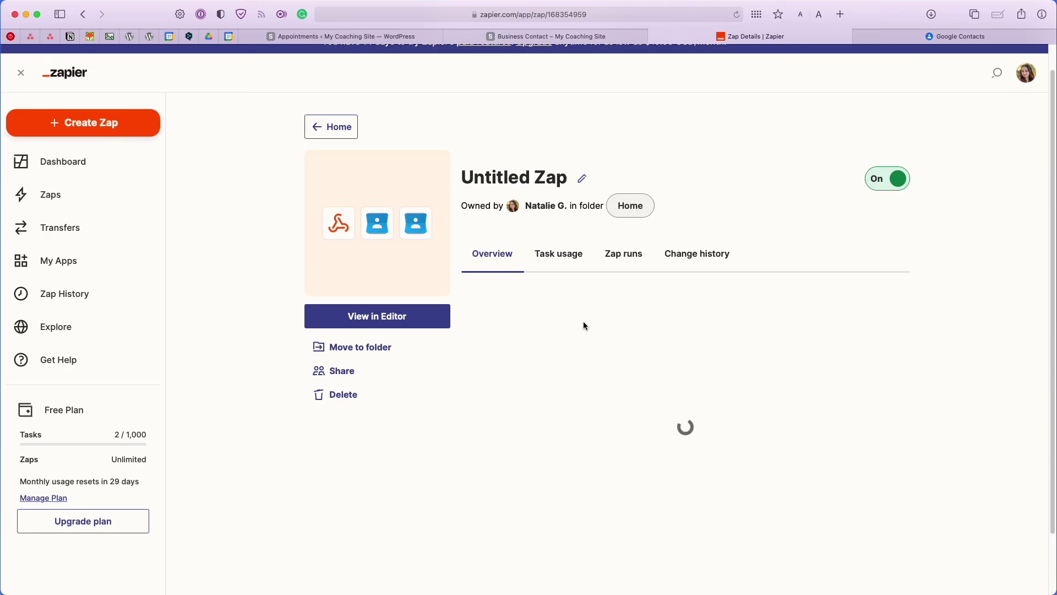
scroll(583, 324, "down", 1)
scroll(639, 343, "down", 2)
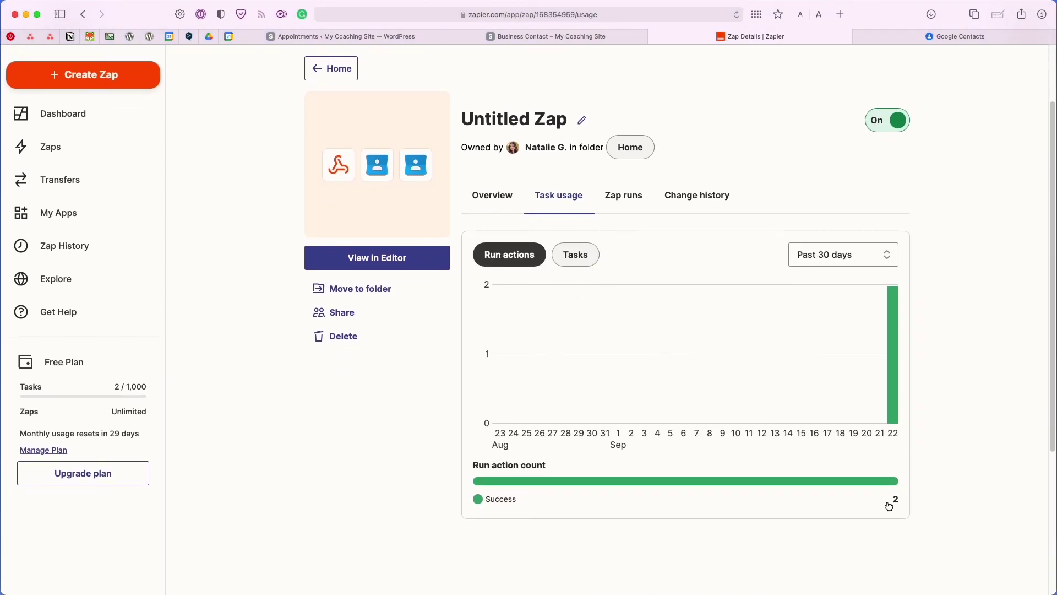
scroll(940, 474, "up", 3)
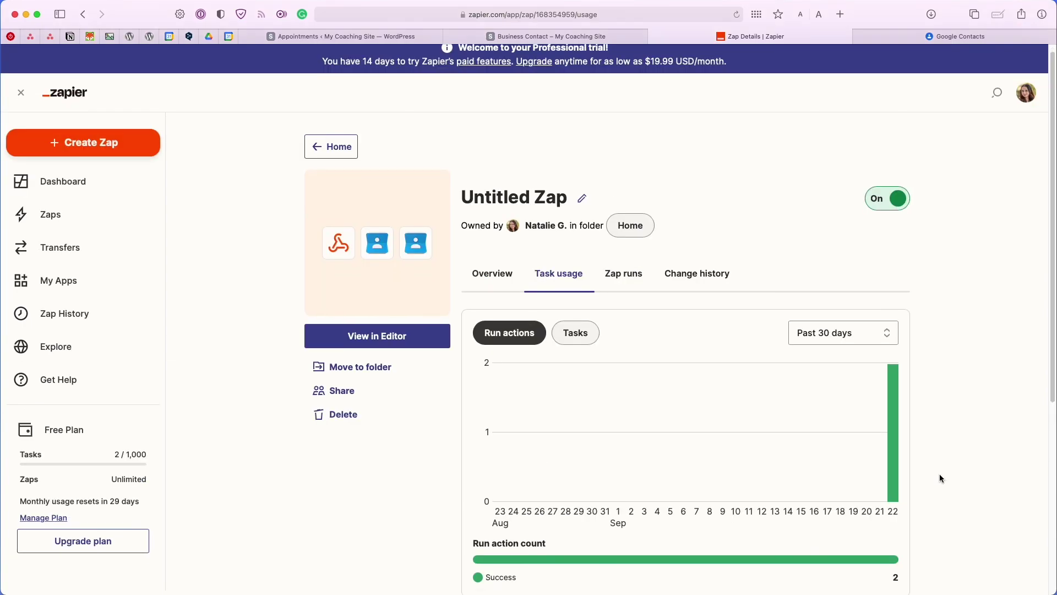
scroll(939, 474, "down", 1)
scroll(941, 478, "down", 1)
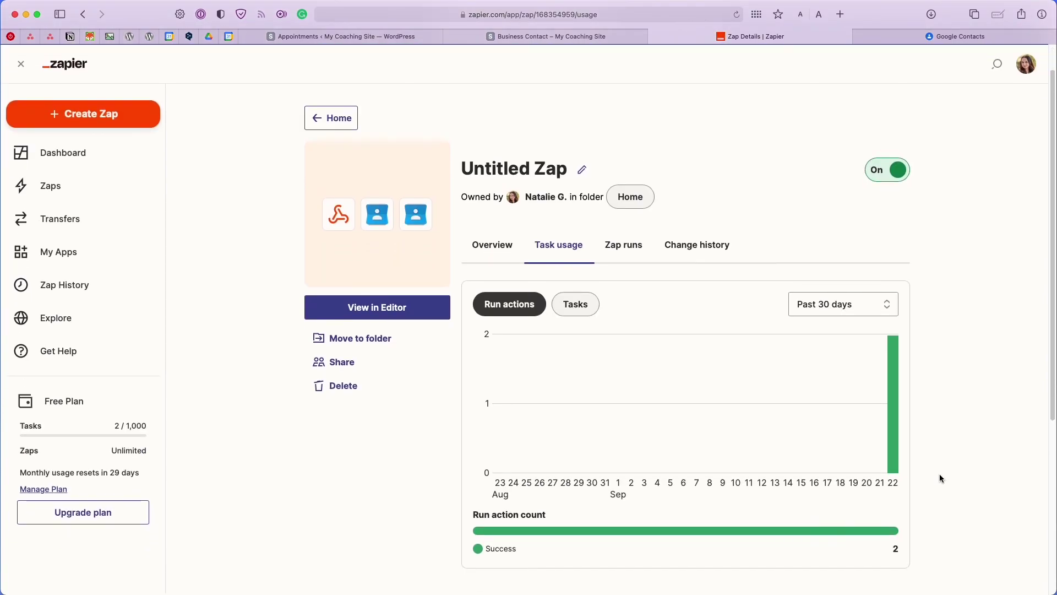